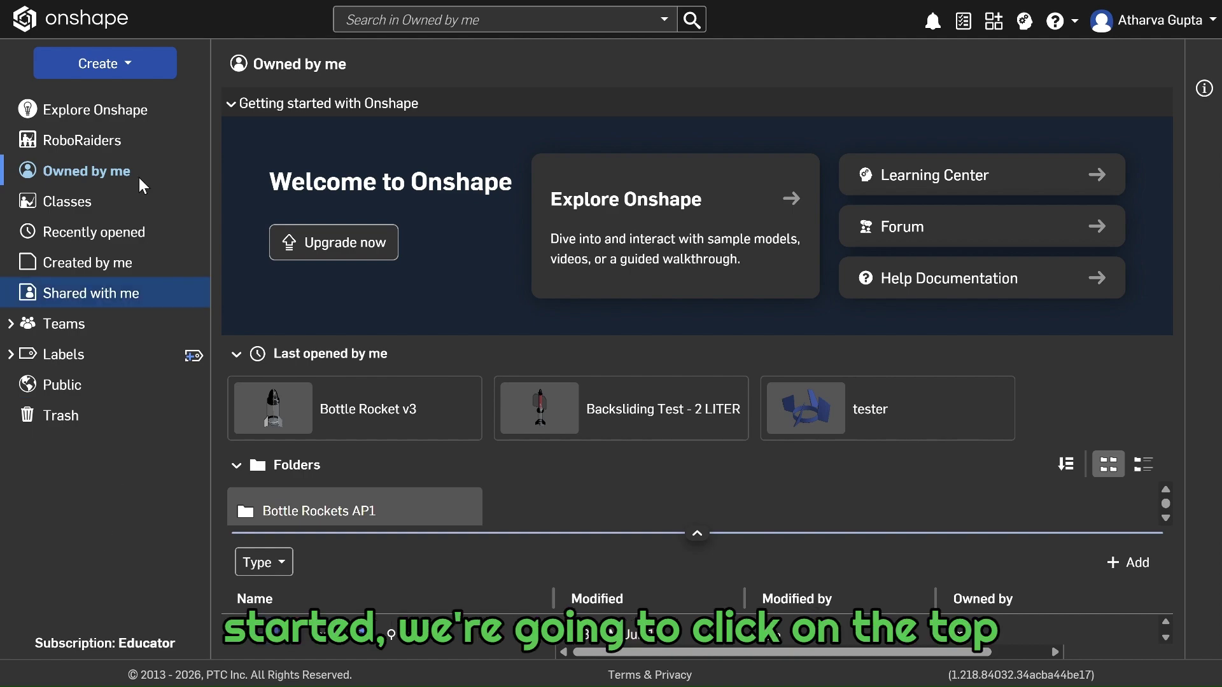
# Create a new document named "Test project".
pyautogui.click(135, 62)
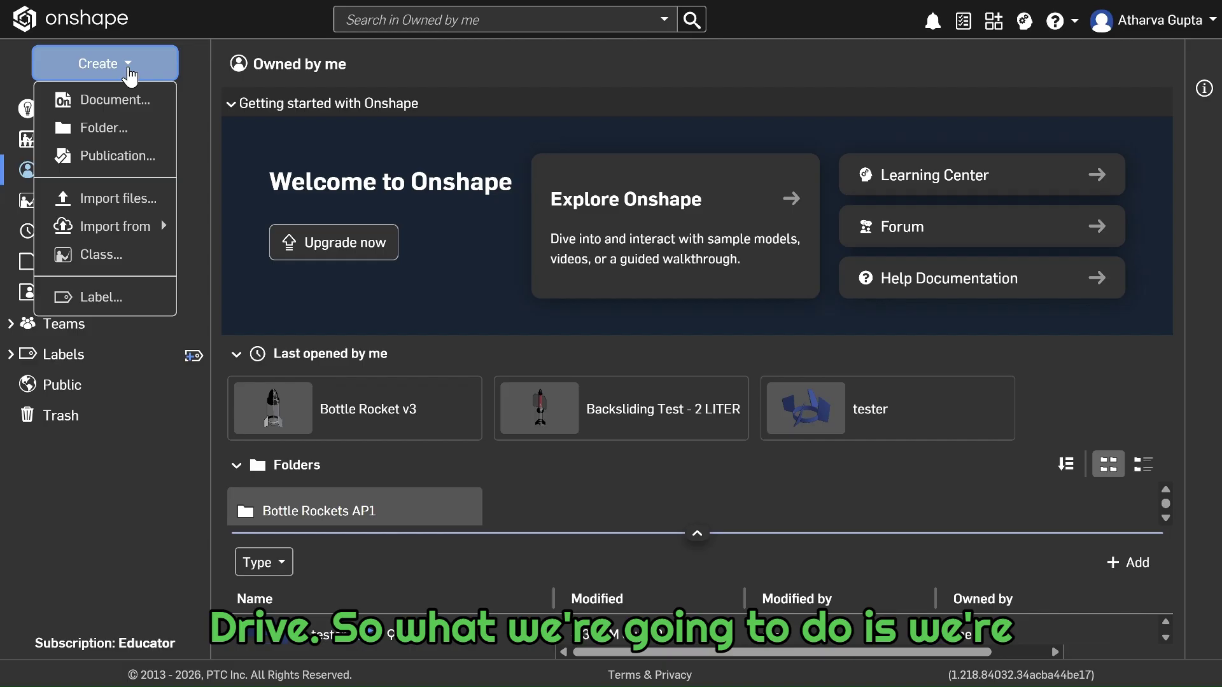
pyautogui.click(126, 99)
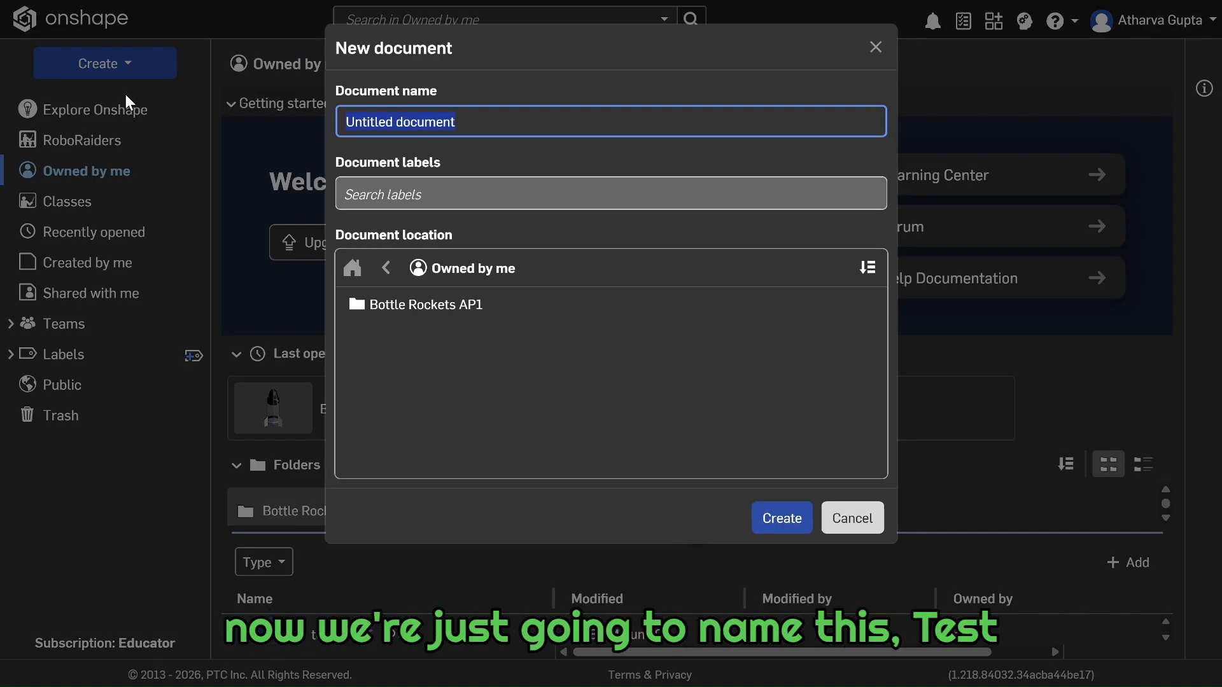
pyautogui.write('Test project')
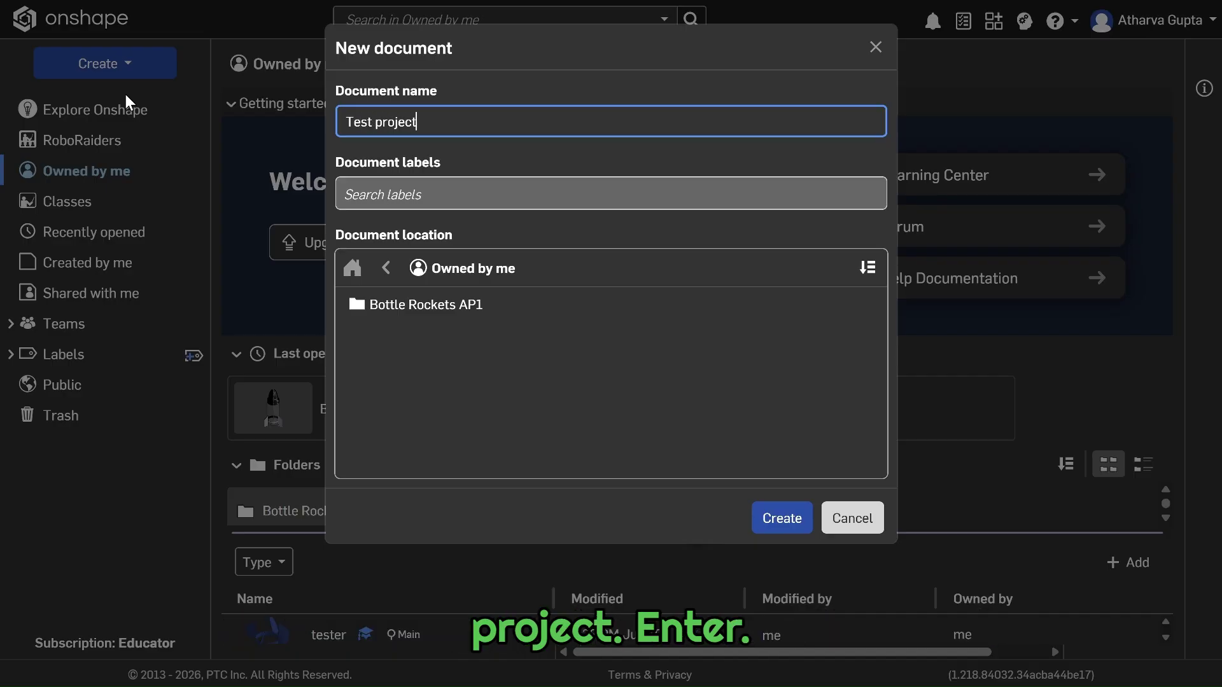
pyautogui.press('Return')
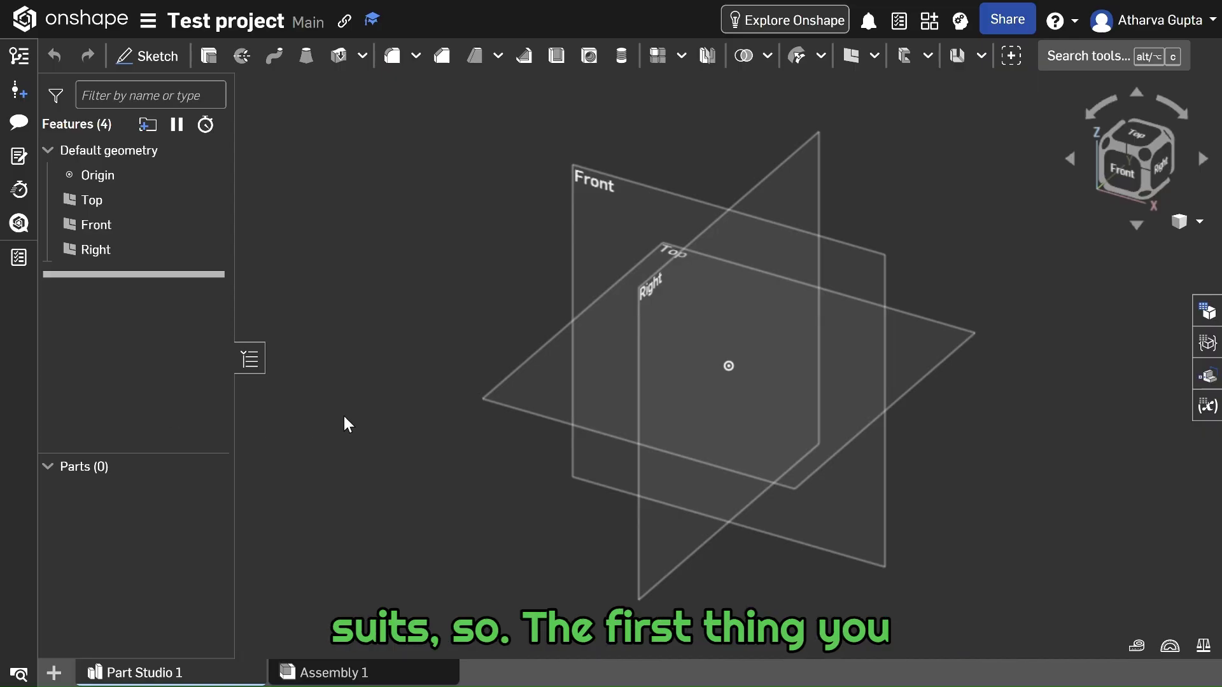
# Start a new sketch on the Top plane and view it straight from the top.
pyautogui.moveTo(687, 381); pyautogui.dragTo(859, 395, button='right')
pyautogui.moveTo(799, 261); pyautogui.dragTo(729, 305, button='right')
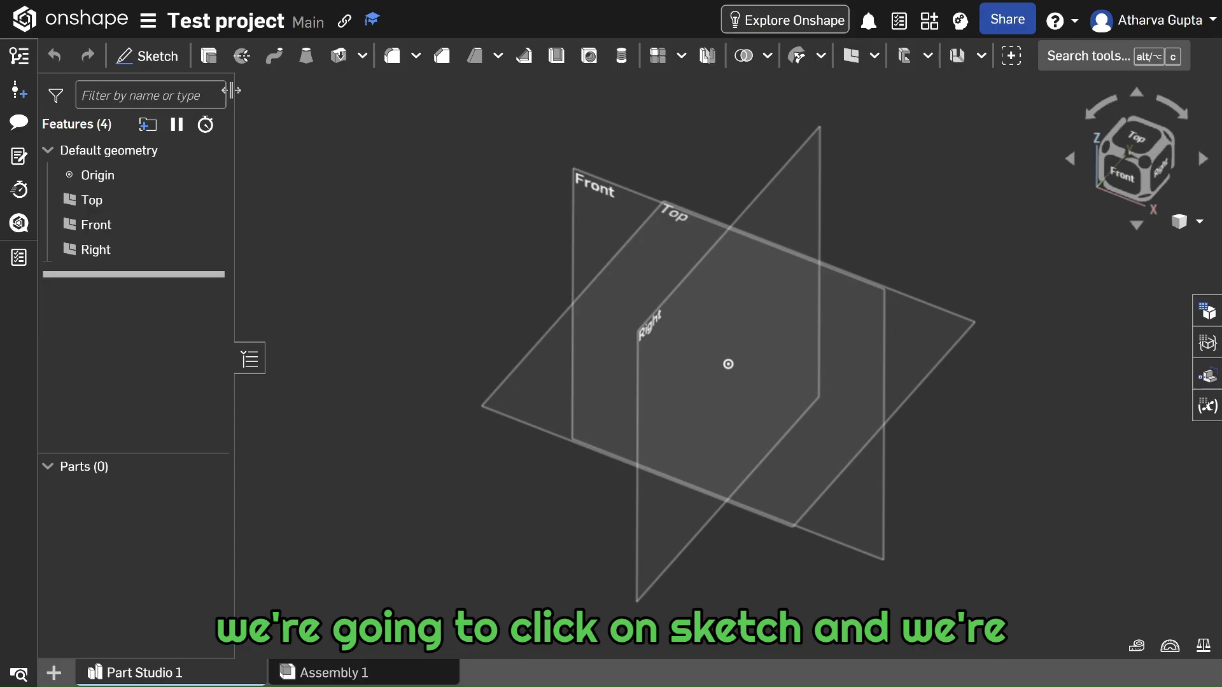
pyautogui.click(163, 59)
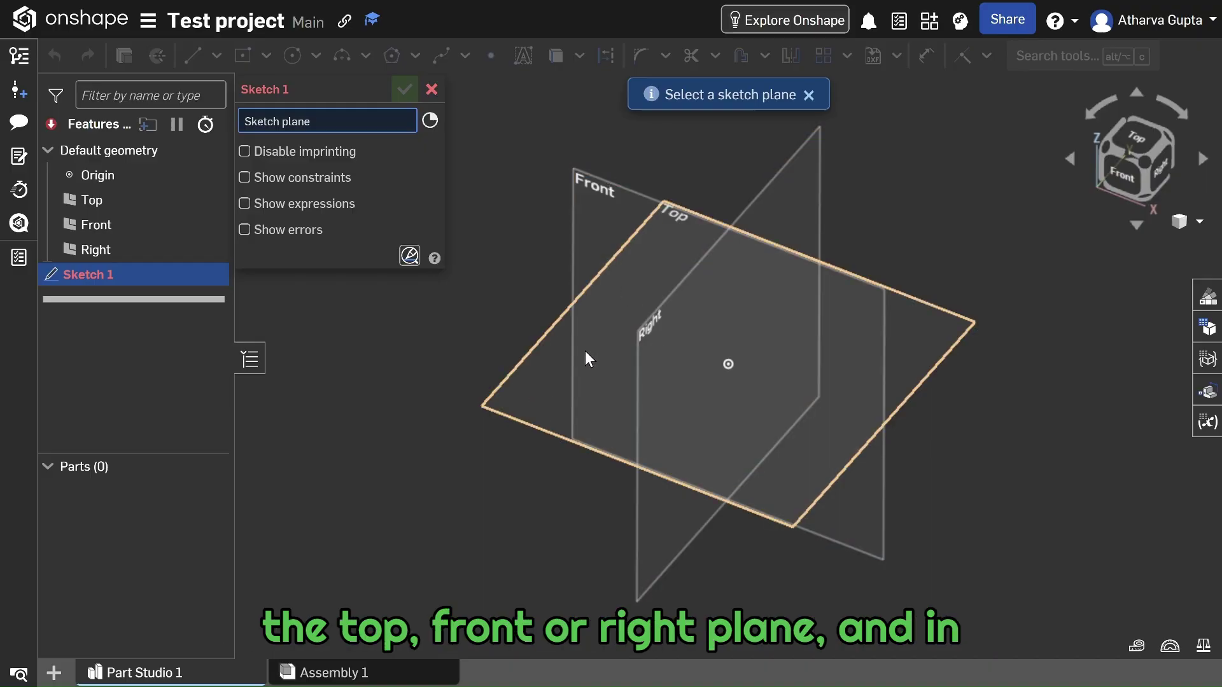
pyautogui.click(541, 360)
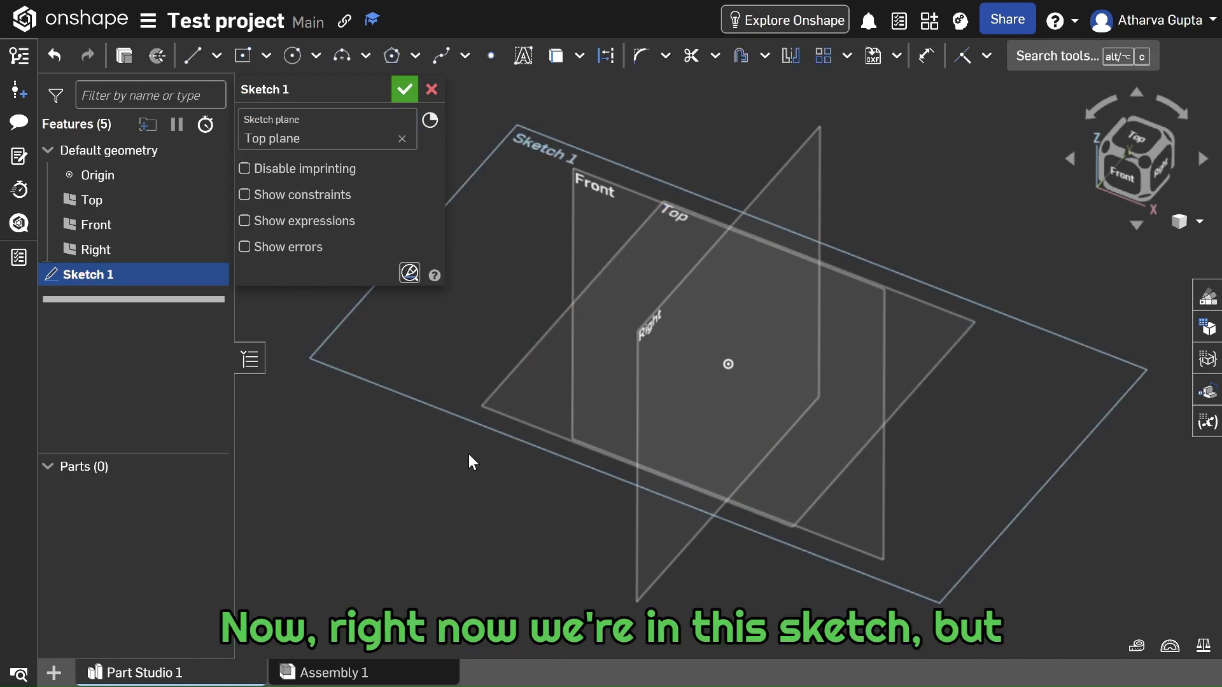
pyautogui.moveTo(636, 395); pyautogui.dragTo(700, 433, button='right')
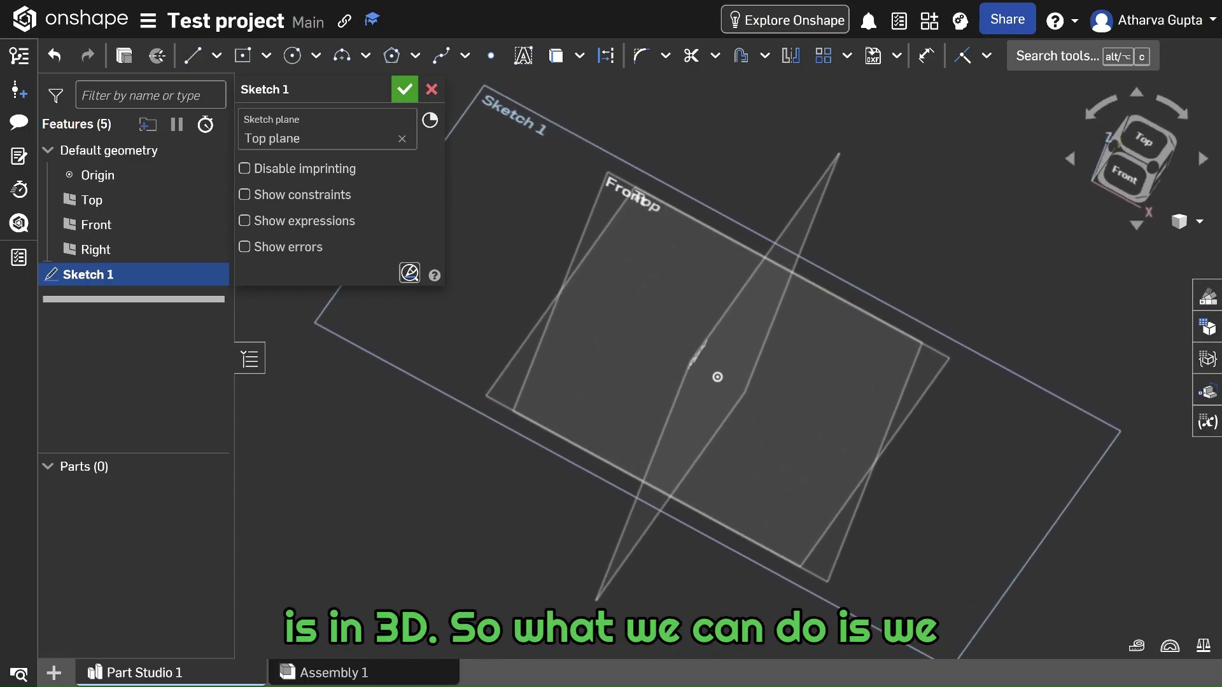
pyautogui.click(1144, 139)
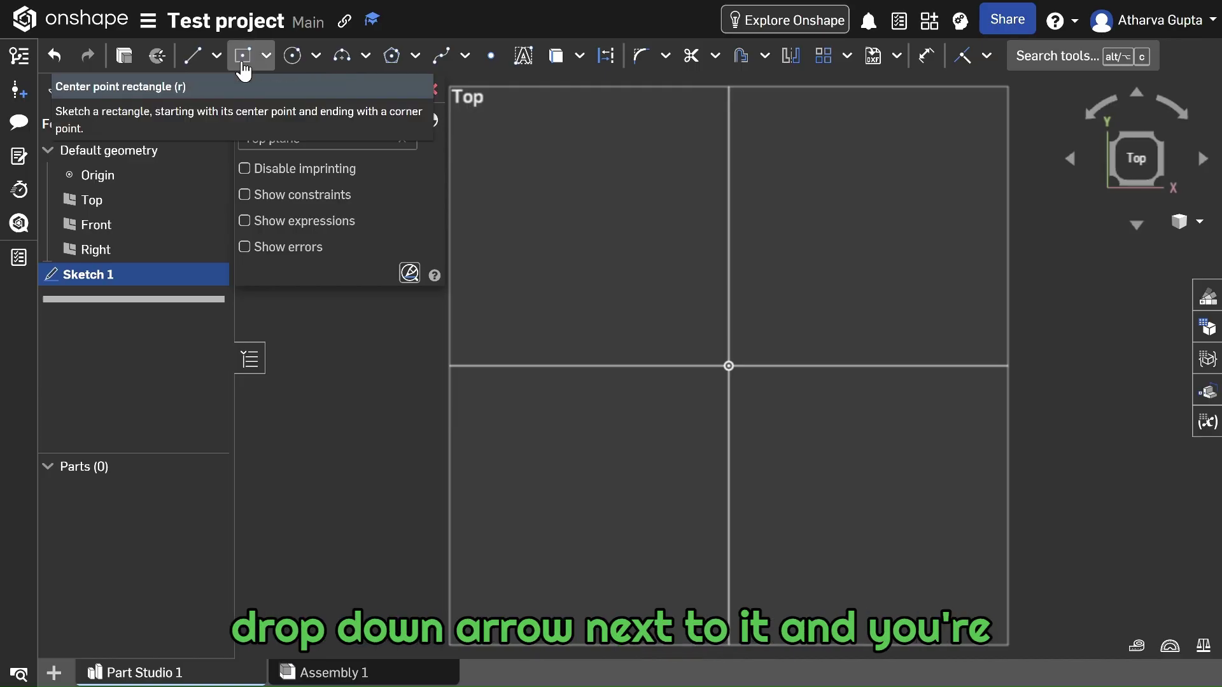
# Sketch a center point rectangle about 77 mm wide and 92 mm tall, centred on the origin.
pyautogui.click(267, 58)
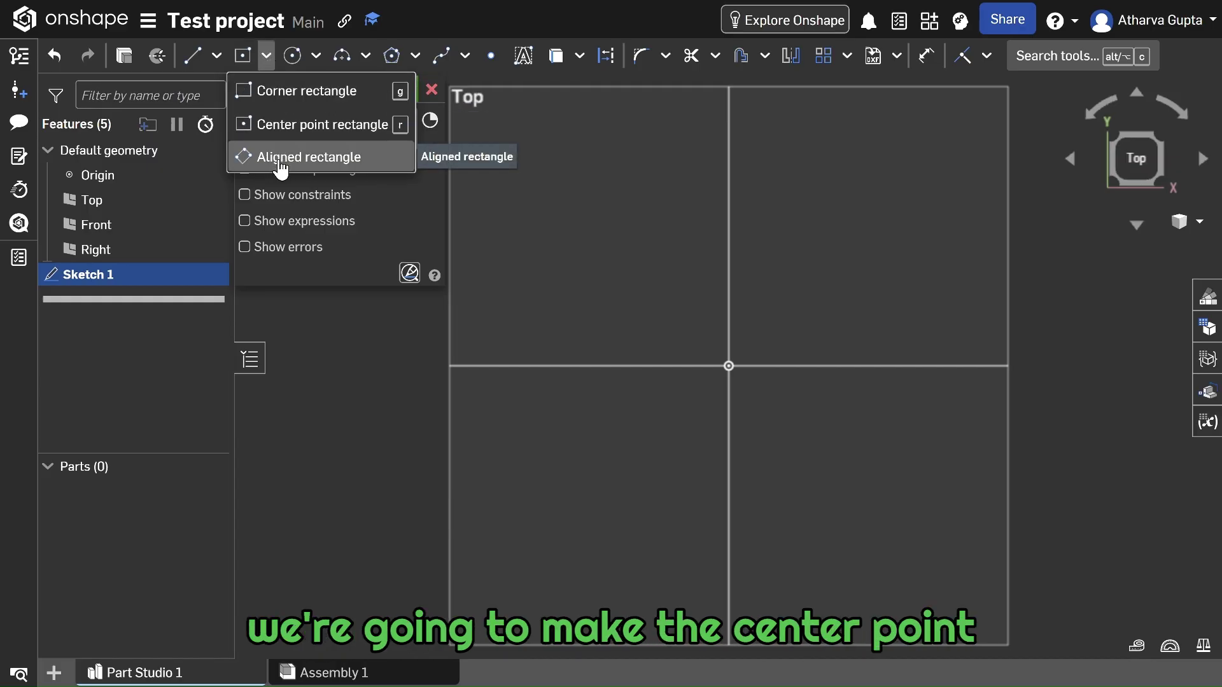
pyautogui.click(281, 123)
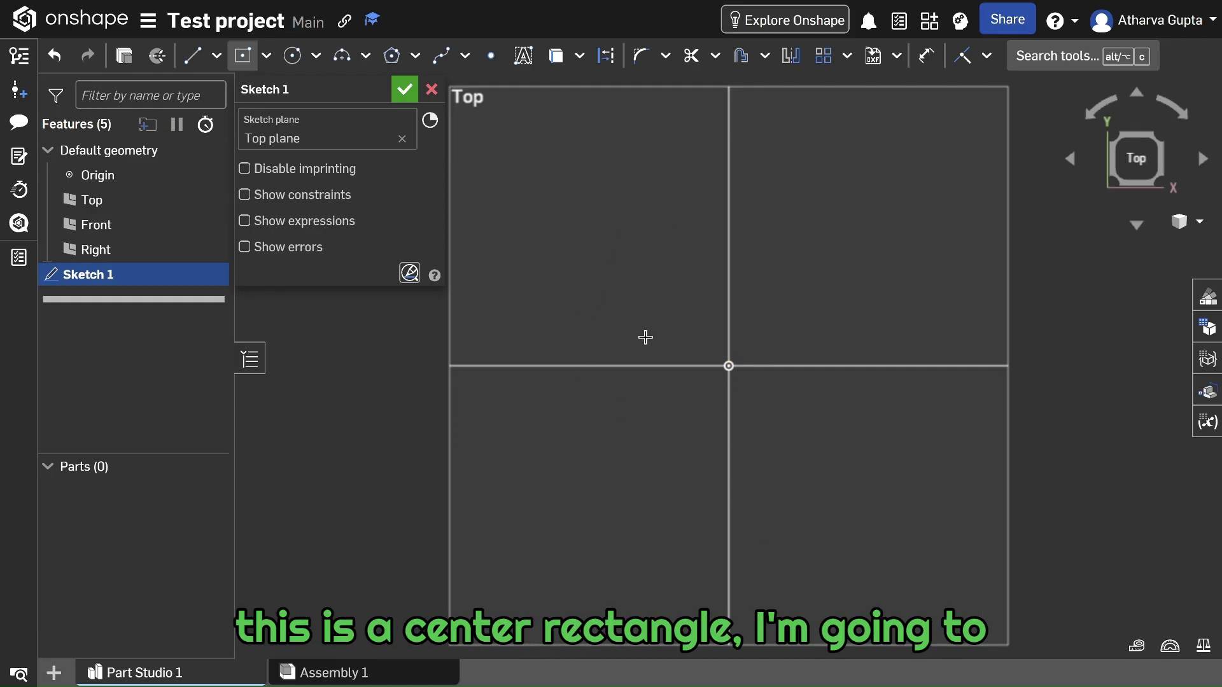
pyautogui.click(729, 367)
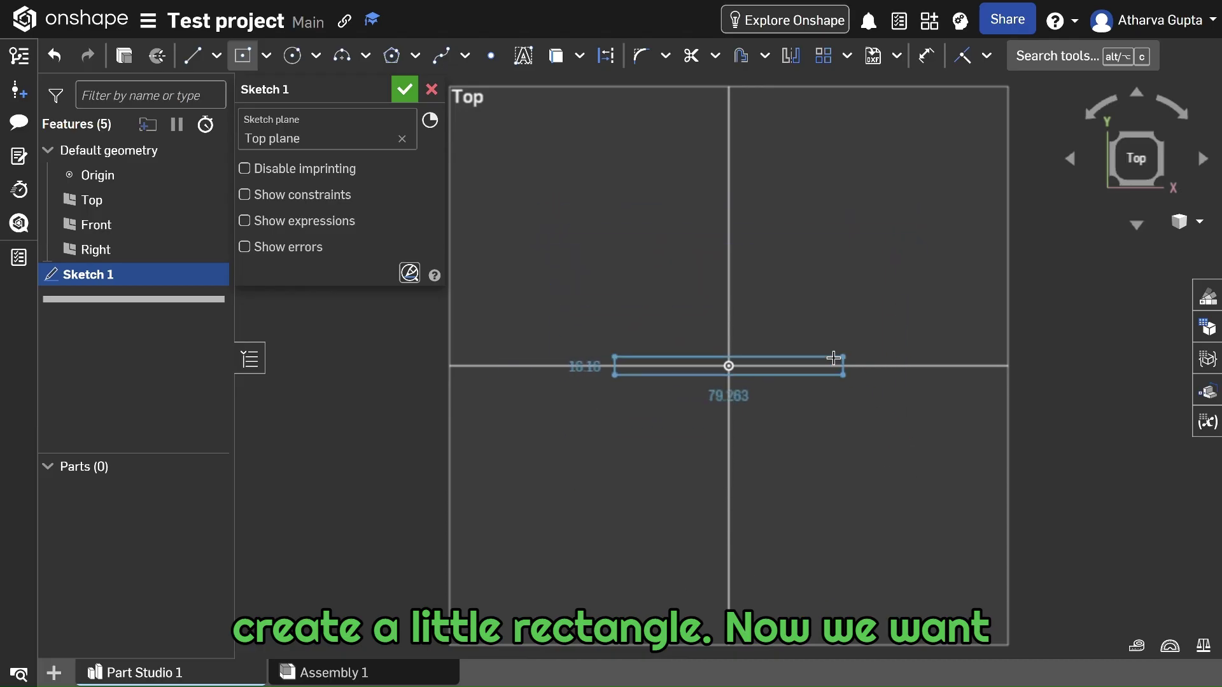
pyautogui.click(872, 539)
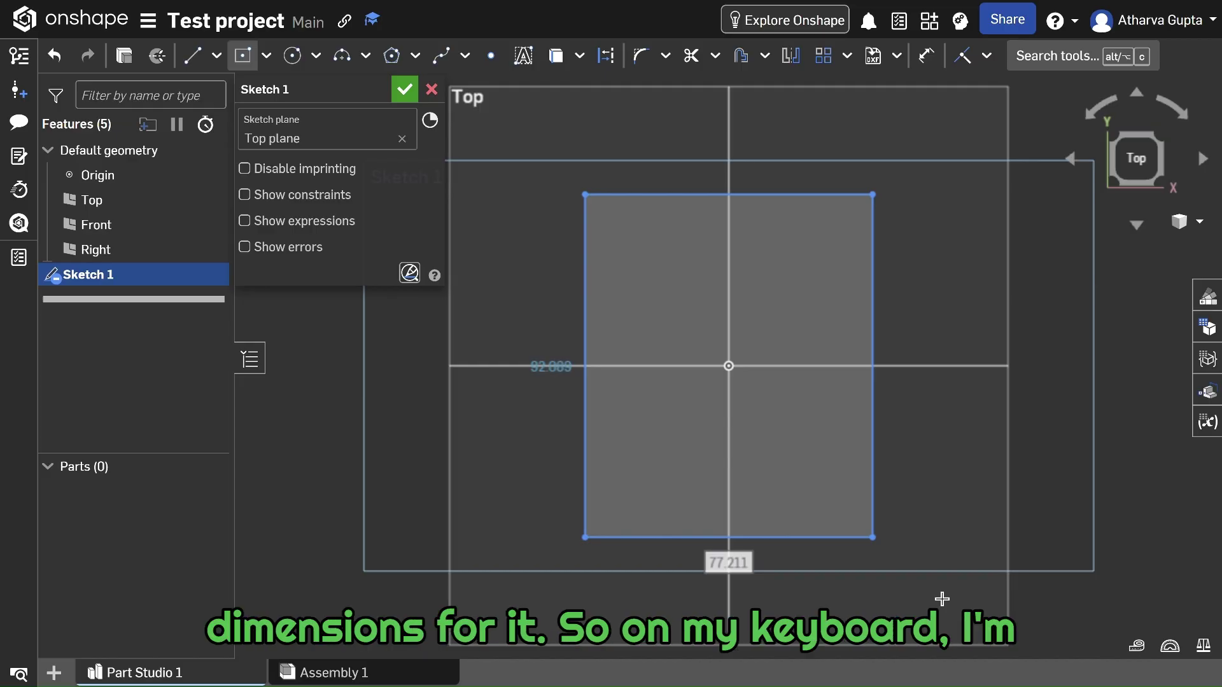
# Set the rectangle's width and height to 50 mm each and finish the sketch.
pyautogui.write('50')
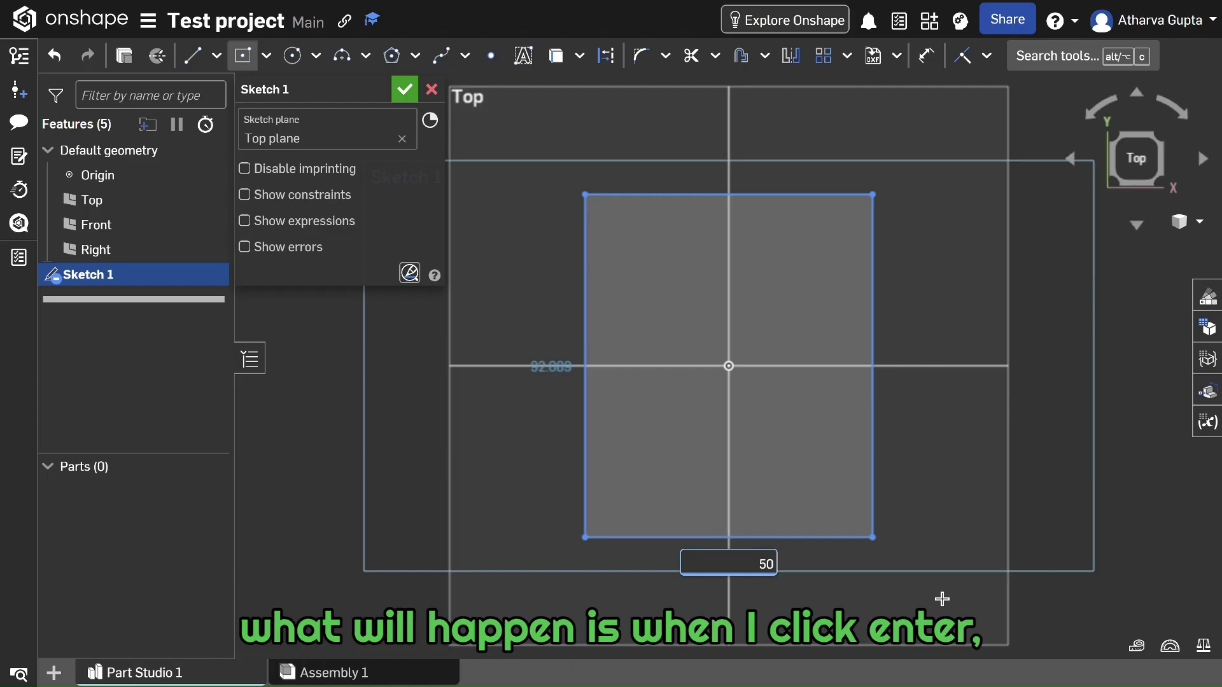
pyautogui.press('Return')
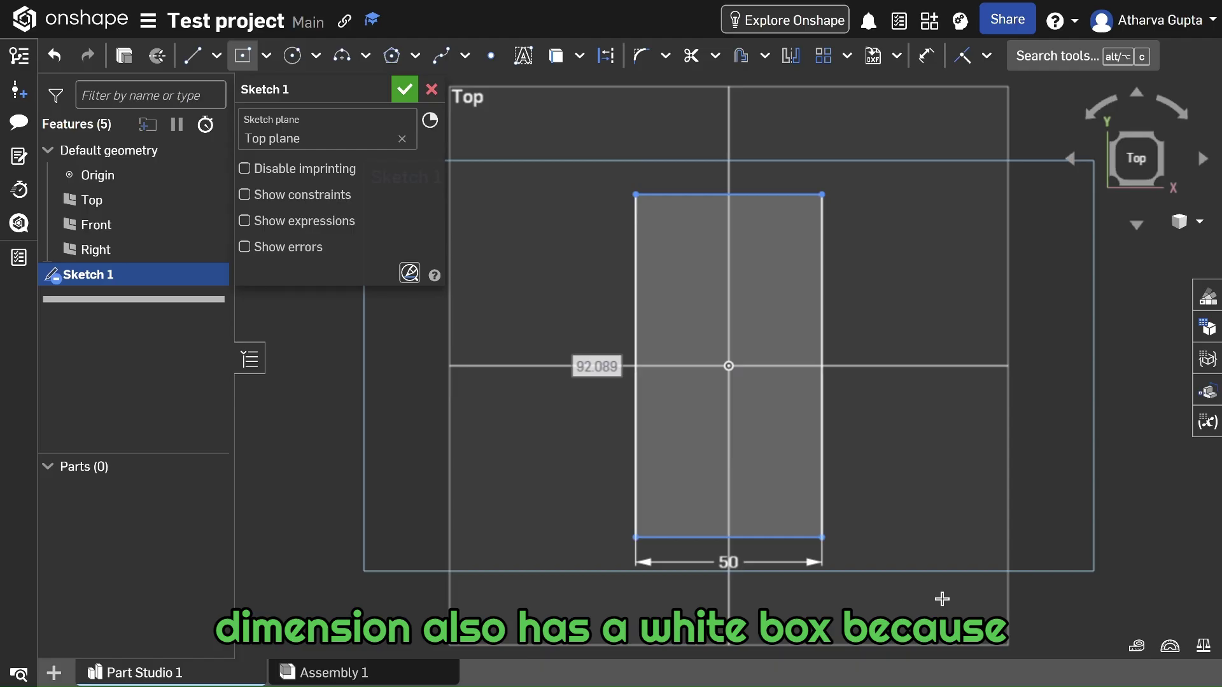
pyautogui.click(569, 409)
pyautogui.write('50')
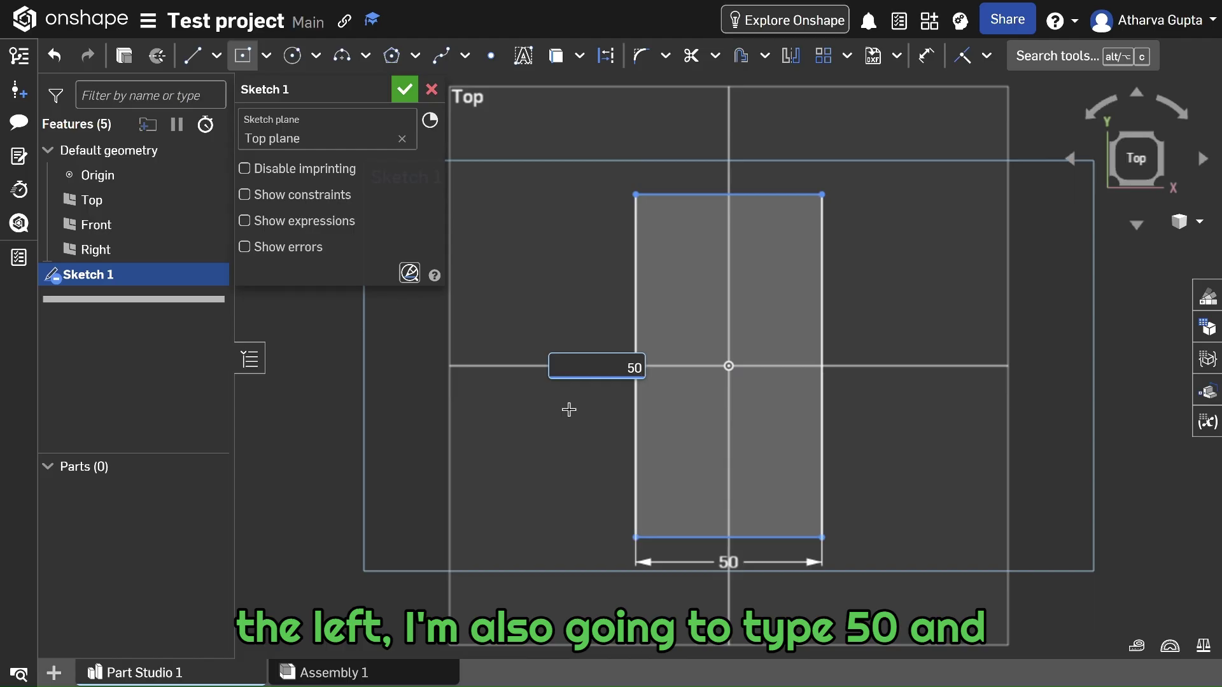
pyautogui.press('Return')
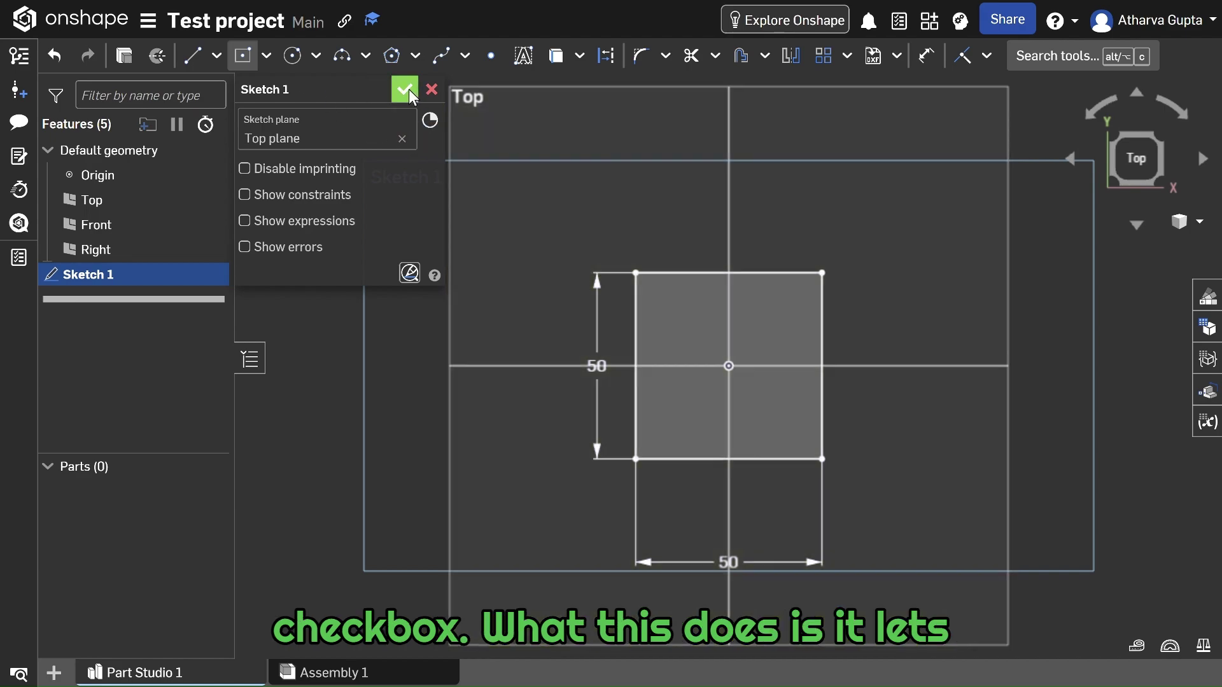
pyautogui.click(404, 90)
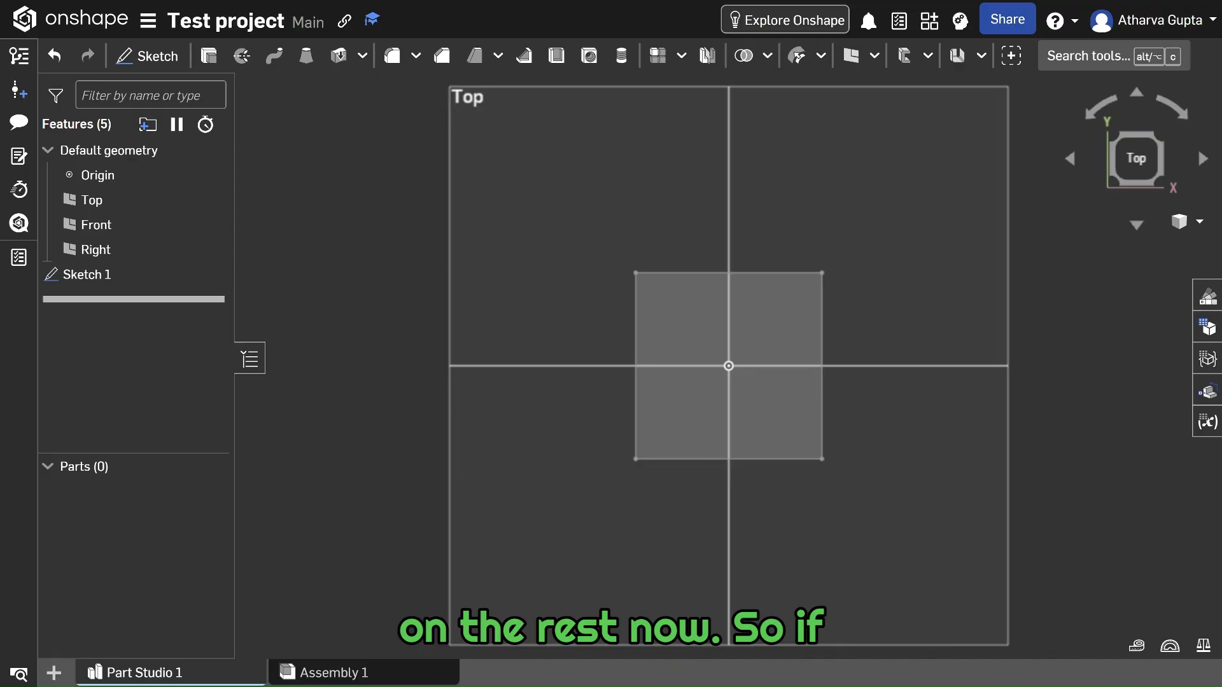
# Extrude the square sketch region as a new solid with a blind depth of 50 mm.
pyautogui.moveTo(728, 407)
pyautogui.mouseDown(button='right')
pyautogui.moveTo(643, 305)
pyautogui.moveTo(834, 235)
pyautogui.moveTo(770, 394)
pyautogui.moveTo(713, 408)
pyautogui.moveTo(672, 398)
pyautogui.moveTo(706, 356)
pyautogui.moveTo(763, 331)
pyautogui.moveTo(732, 382)
pyautogui.mouseUp(button='right')
pyautogui.scroll(-3, 764, 330)
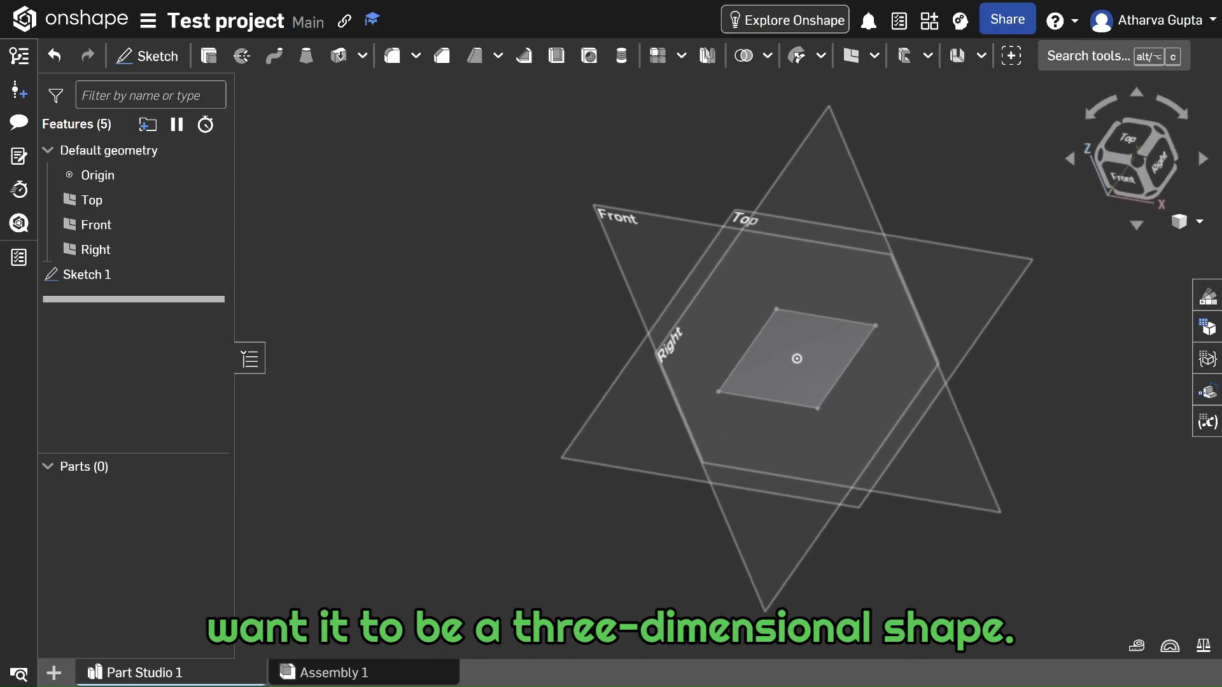
pyautogui.scroll(4, 909, 375)
pyautogui.moveTo(828, 369)
pyautogui.mouseDown(button='right')
pyautogui.moveTo(757, 360)
pyautogui.moveTo(850, 319)
pyautogui.mouseUp(button='right')
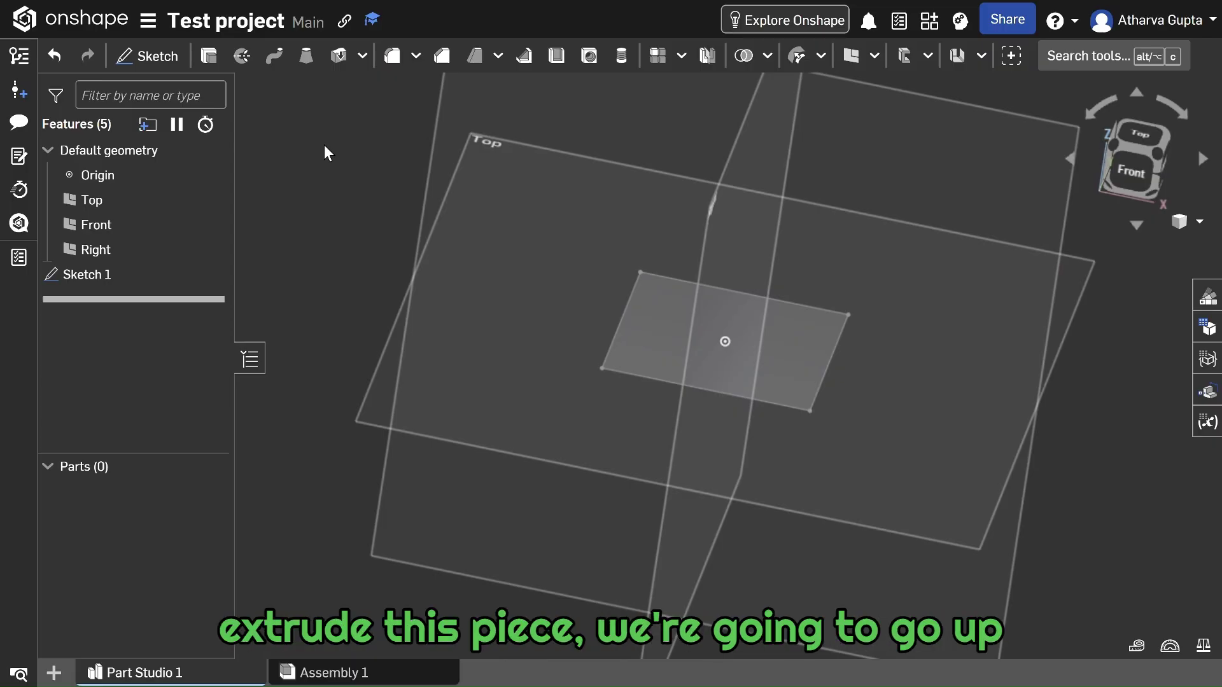
pyautogui.click(201, 61)
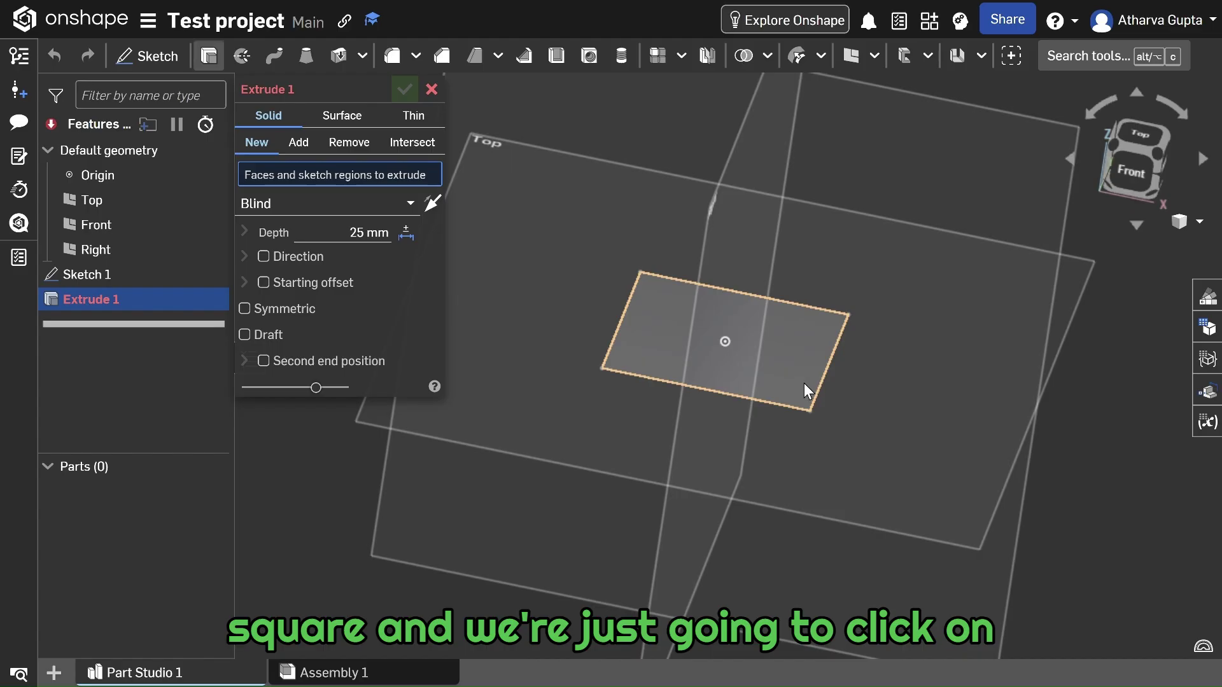
pyautogui.click(753, 386)
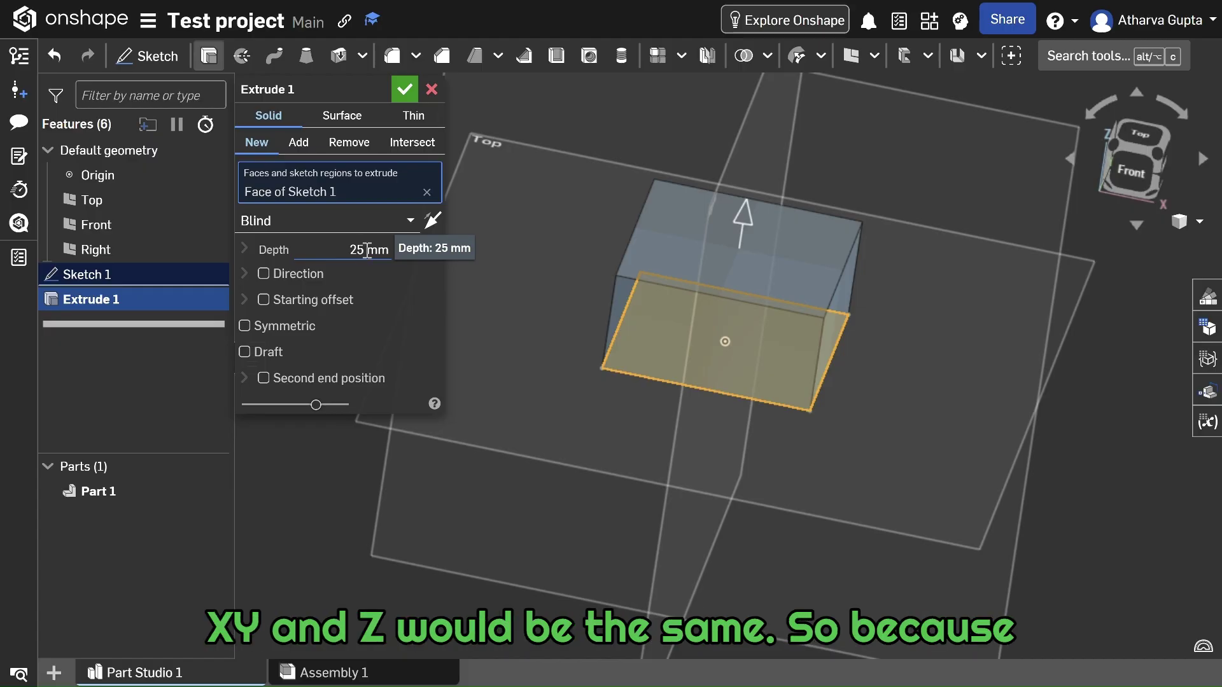
pyautogui.click(367, 250)
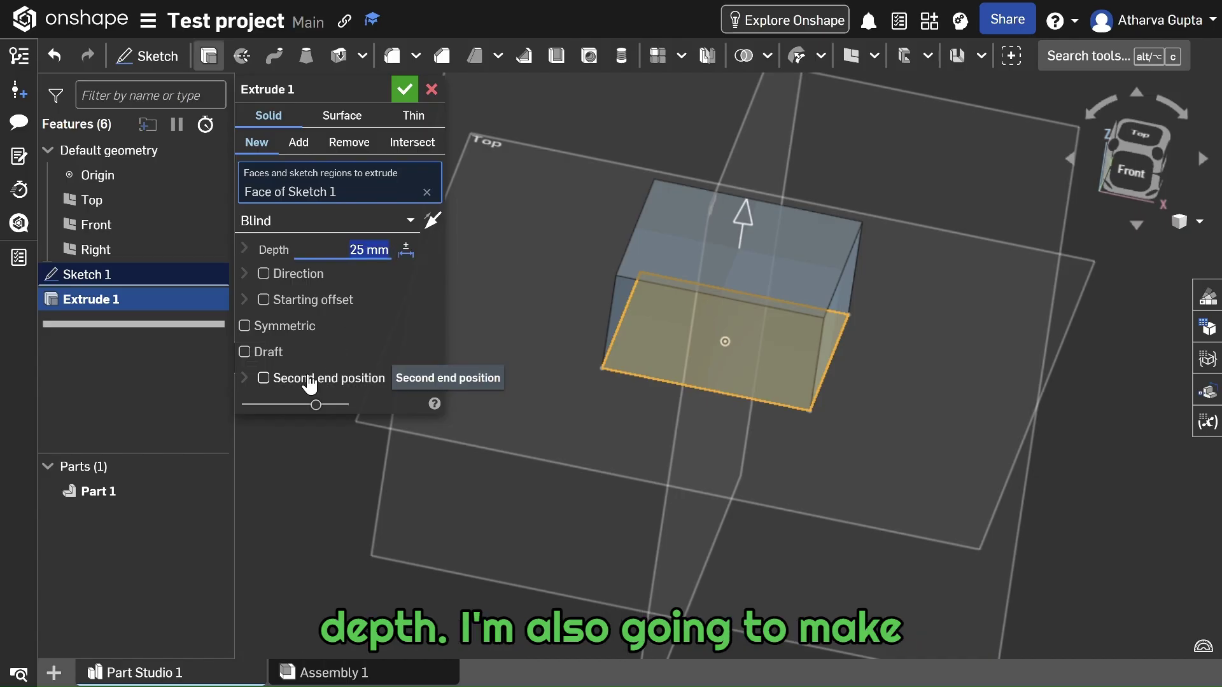
pyautogui.write('50')
pyautogui.press('Return')
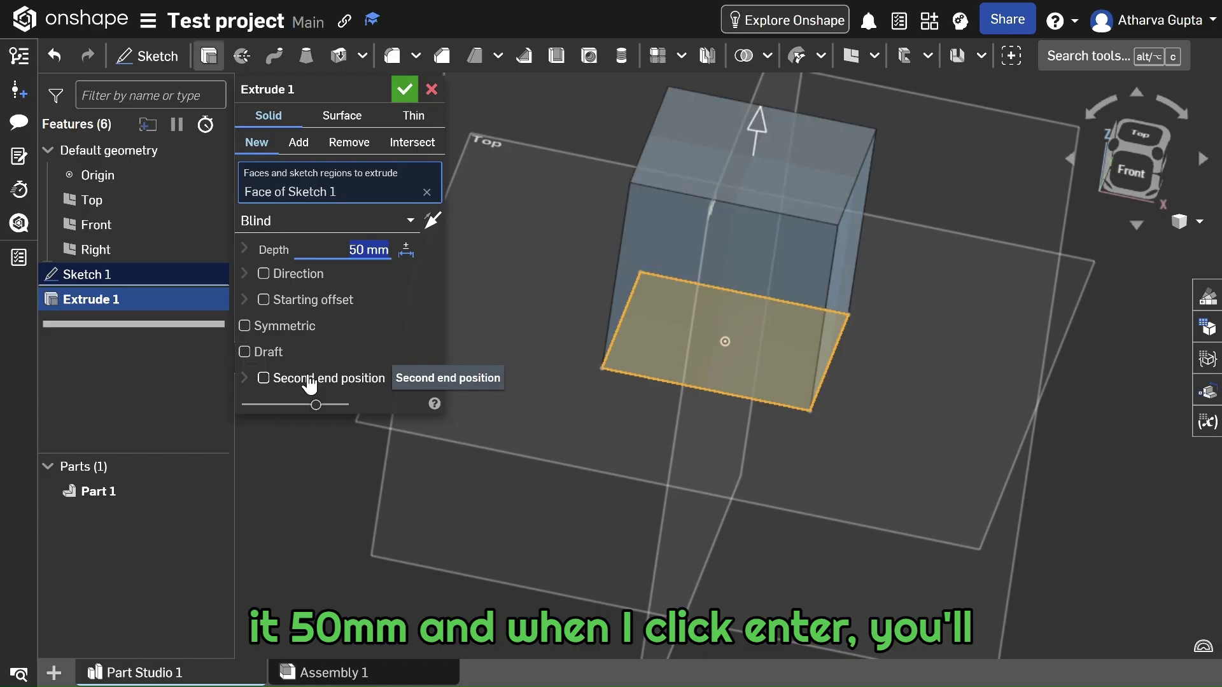
pyautogui.moveTo(732, 381); pyautogui.dragTo(741, 327, button='right')
pyautogui.moveTo(481, 308); pyautogui.dragTo(479, 303, button='right')
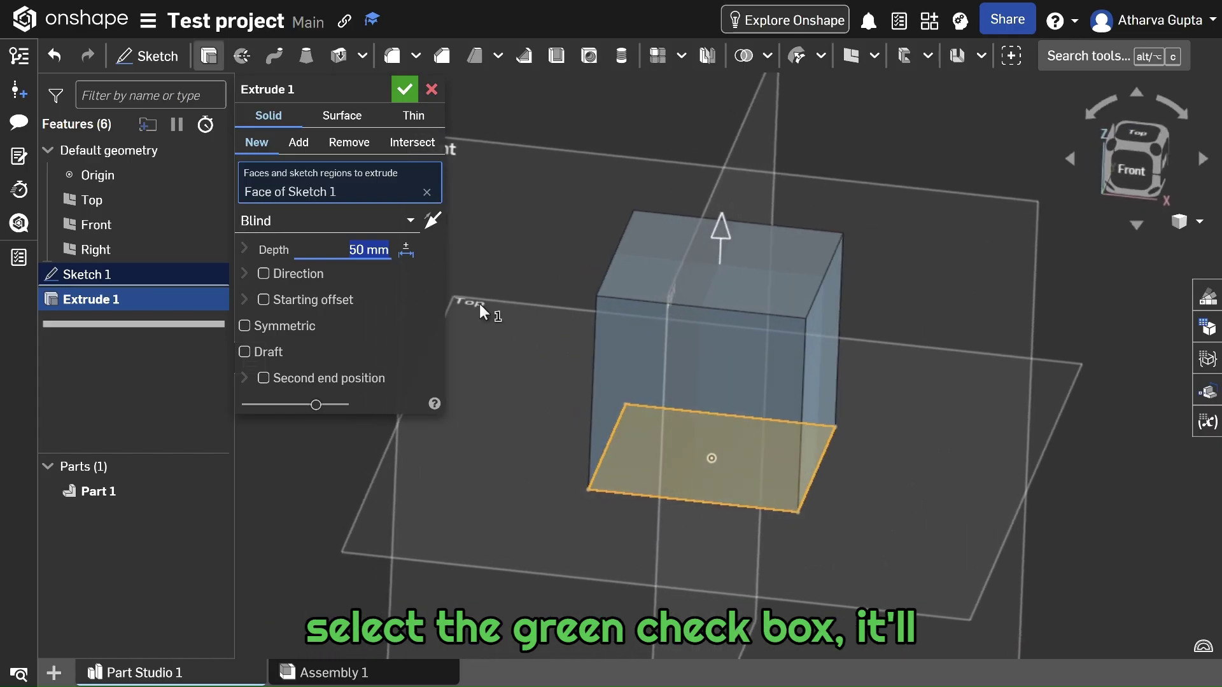
pyautogui.click(402, 89)
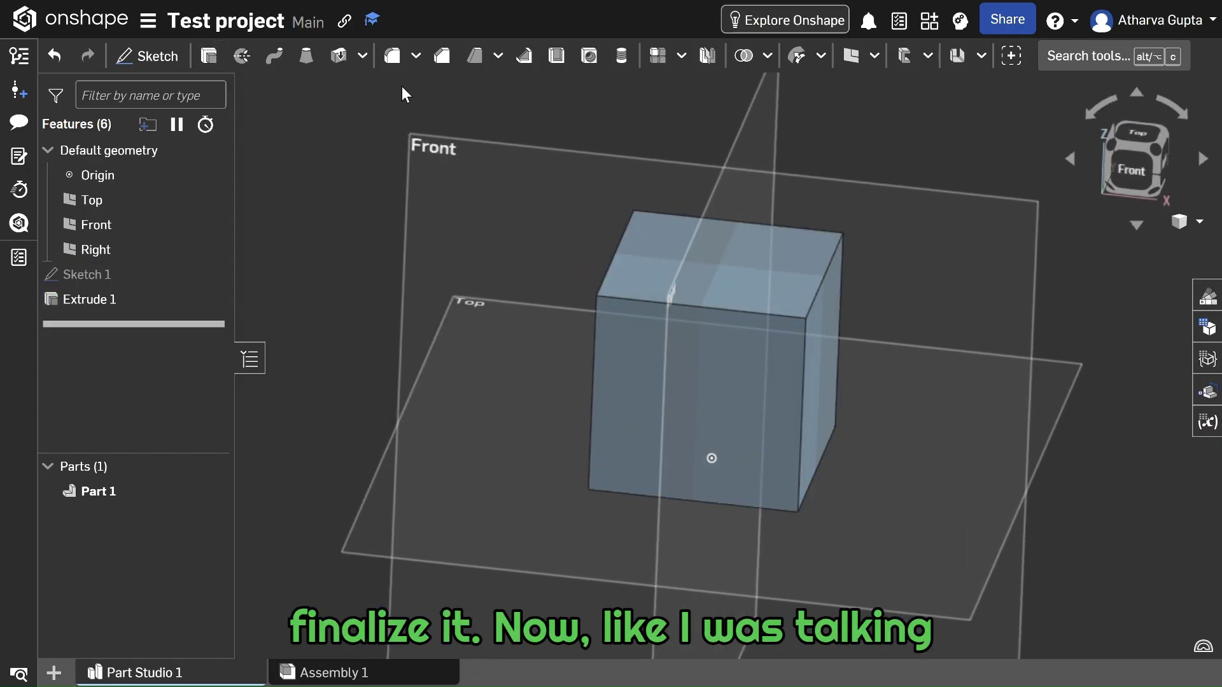
# Edit the cube's extrude feature and set its depth to 5 mm.
pyautogui.moveTo(434, 206); pyautogui.dragTo(397, 217, button='right')
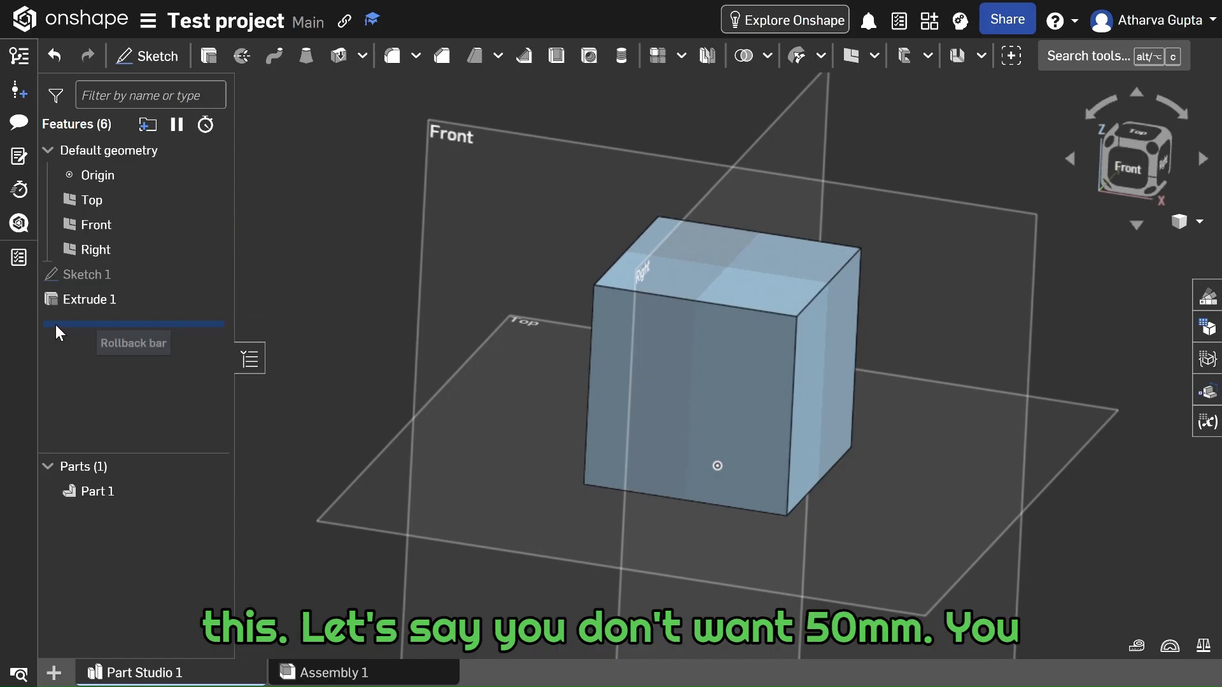
pyautogui.click(105, 301)
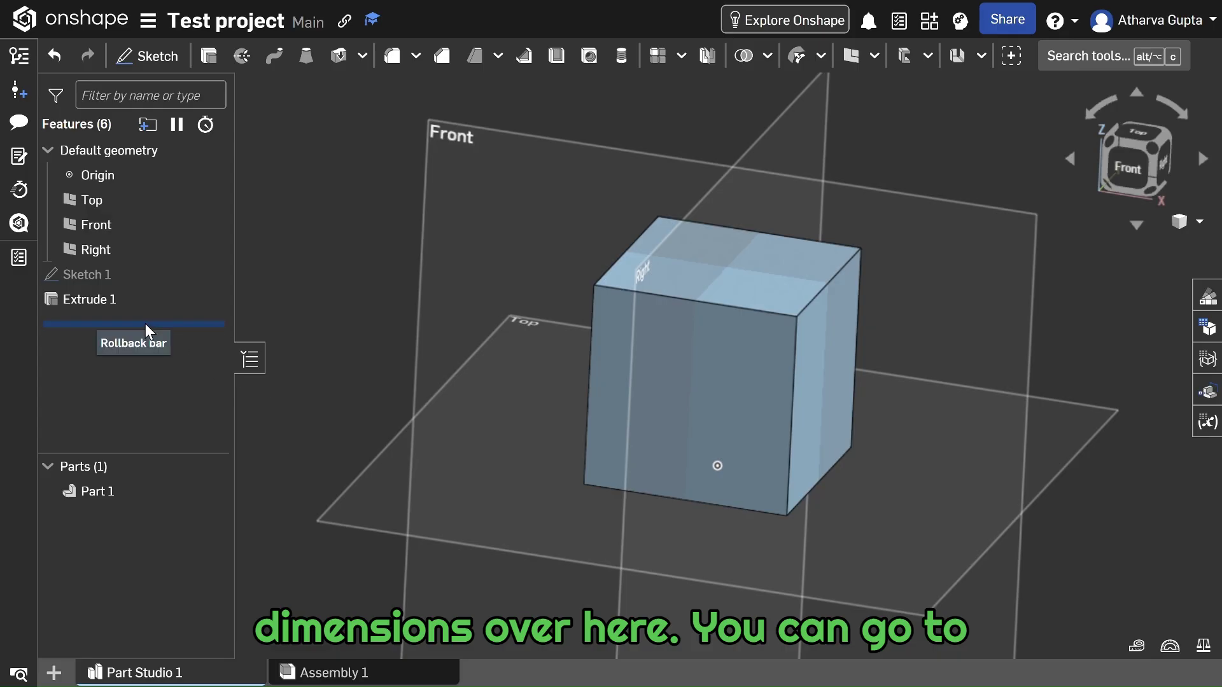
pyautogui.rightClick(155, 302)
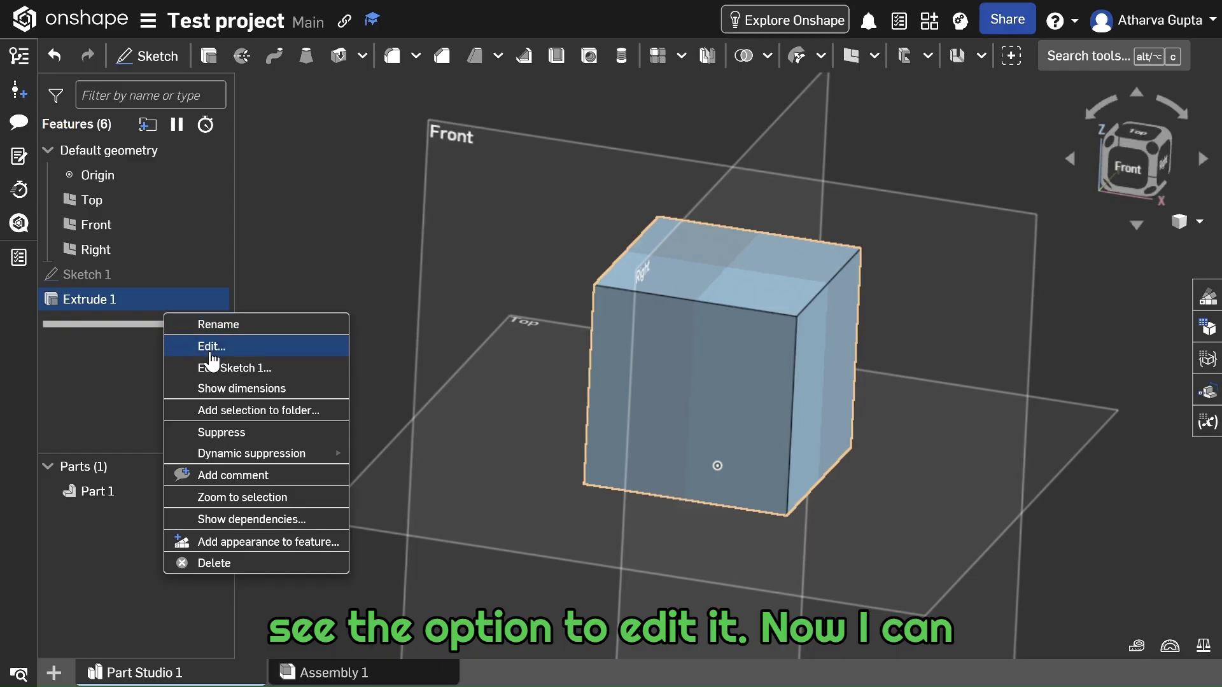
pyautogui.click(235, 350)
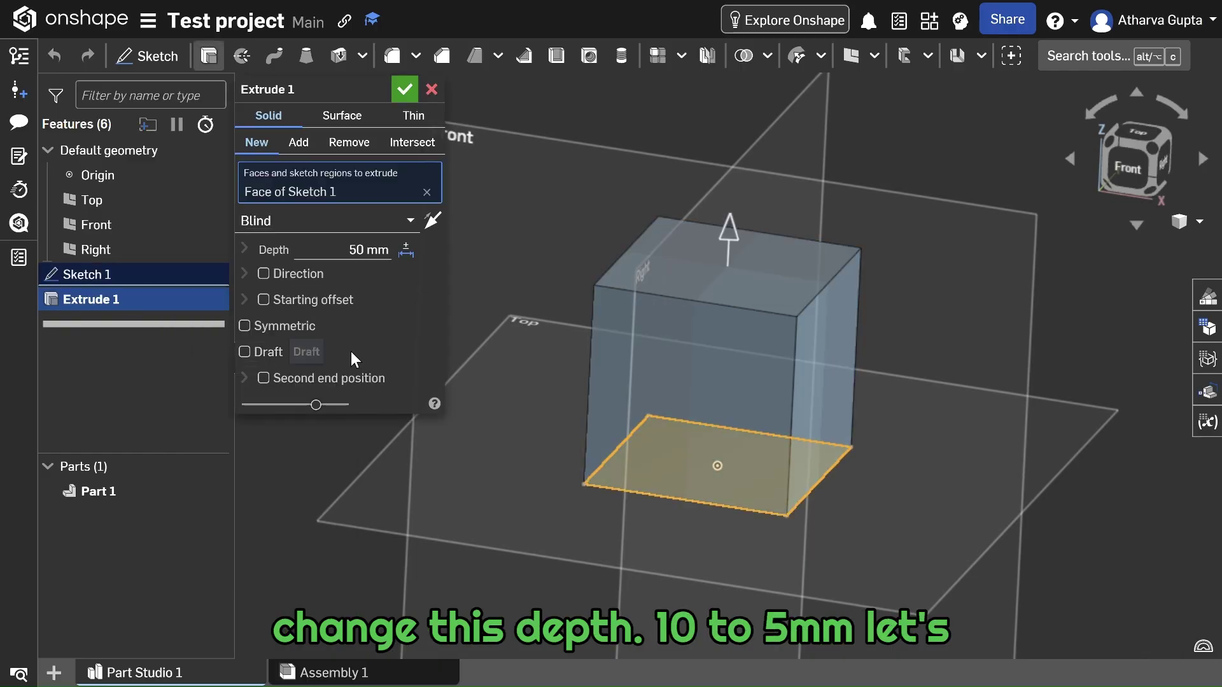
pyautogui.click(363, 245)
pyautogui.write('5')
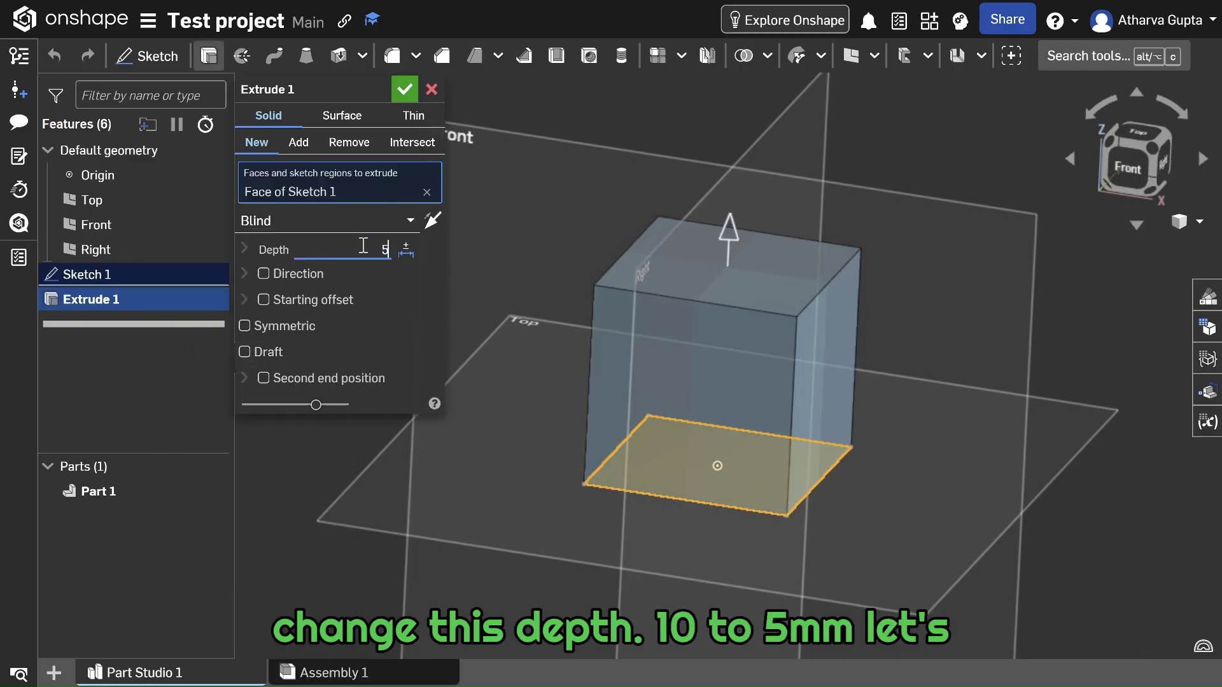
pyautogui.press('Return')
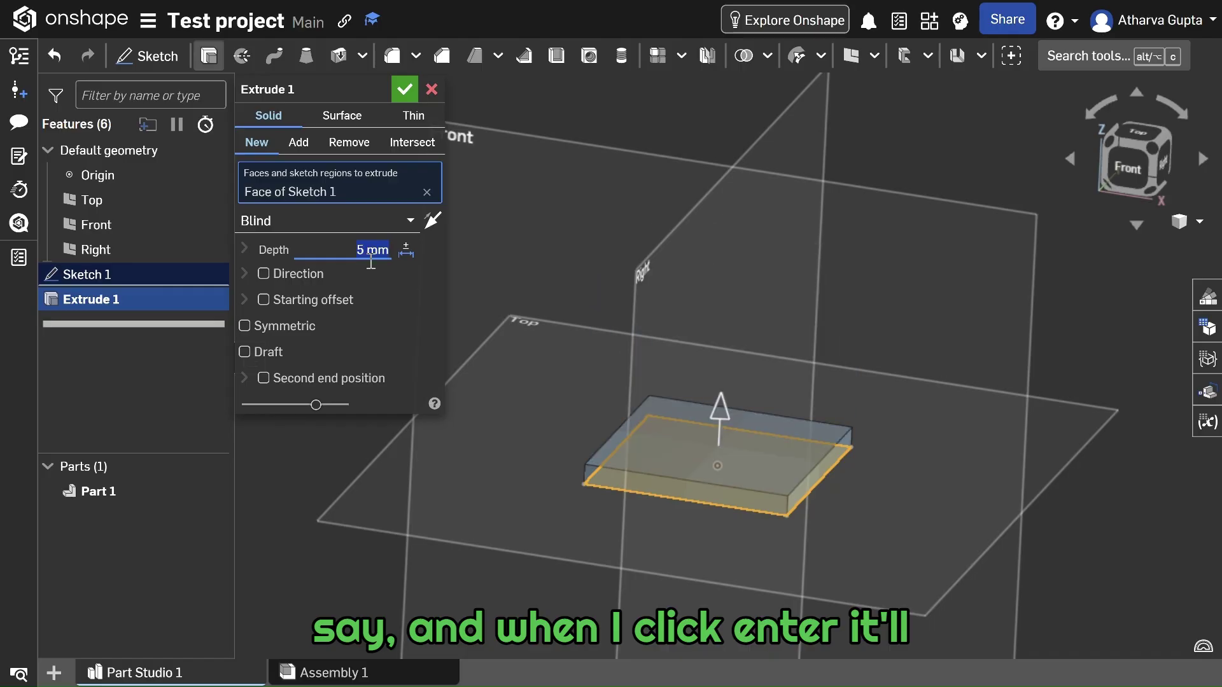
pyautogui.click(399, 85)
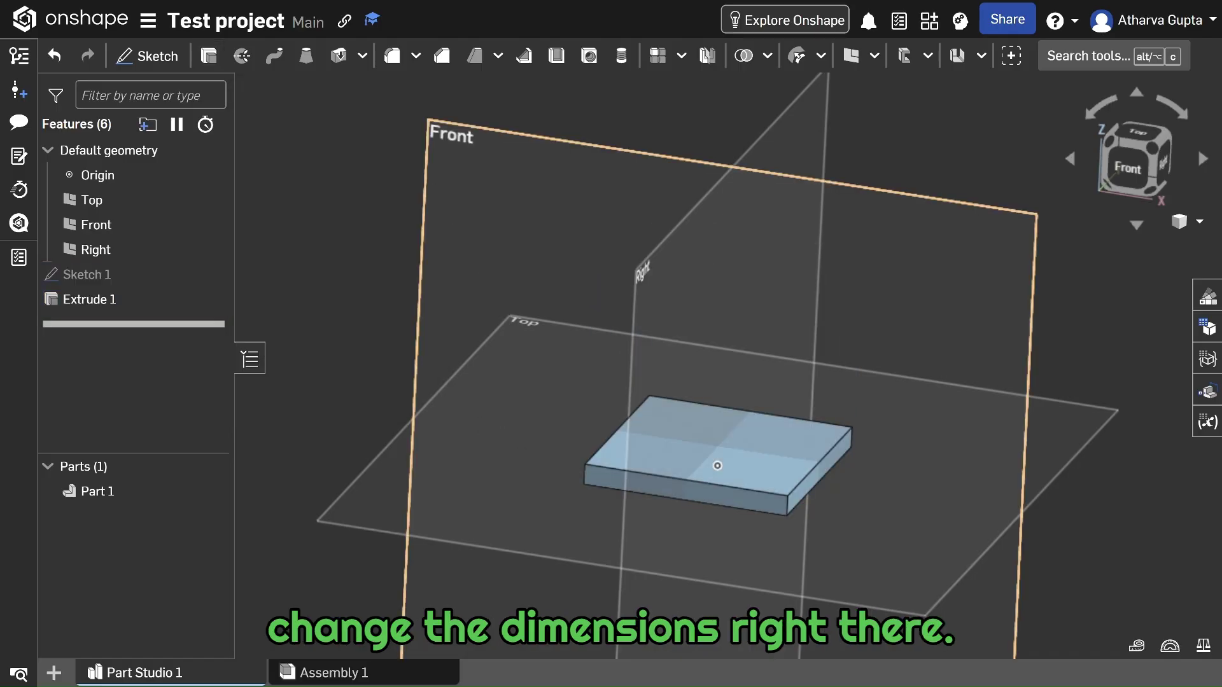
# Edit the thin block's extrude feature and set its blind depth to 50 mm to form a cube.
pyautogui.hotkey('shift', '7')
pyautogui.moveTo(763, 445); pyautogui.dragTo(717, 464, button='right')
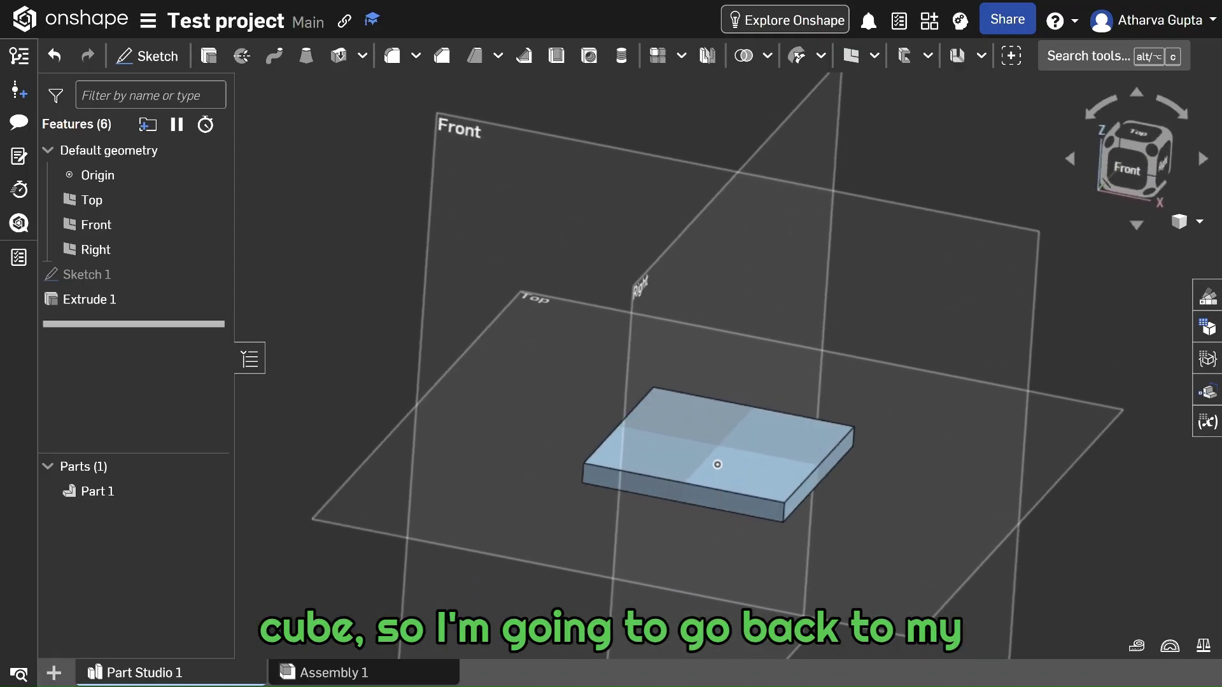
pyautogui.rightClick(92, 298)
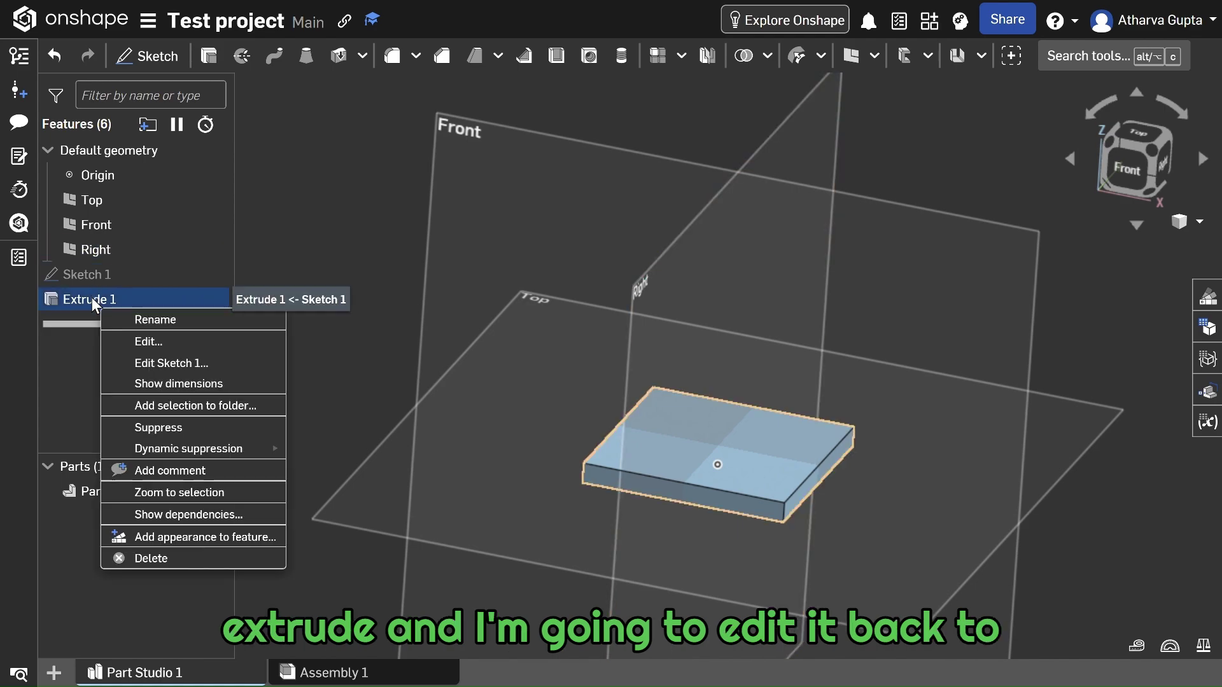
pyautogui.click(135, 342)
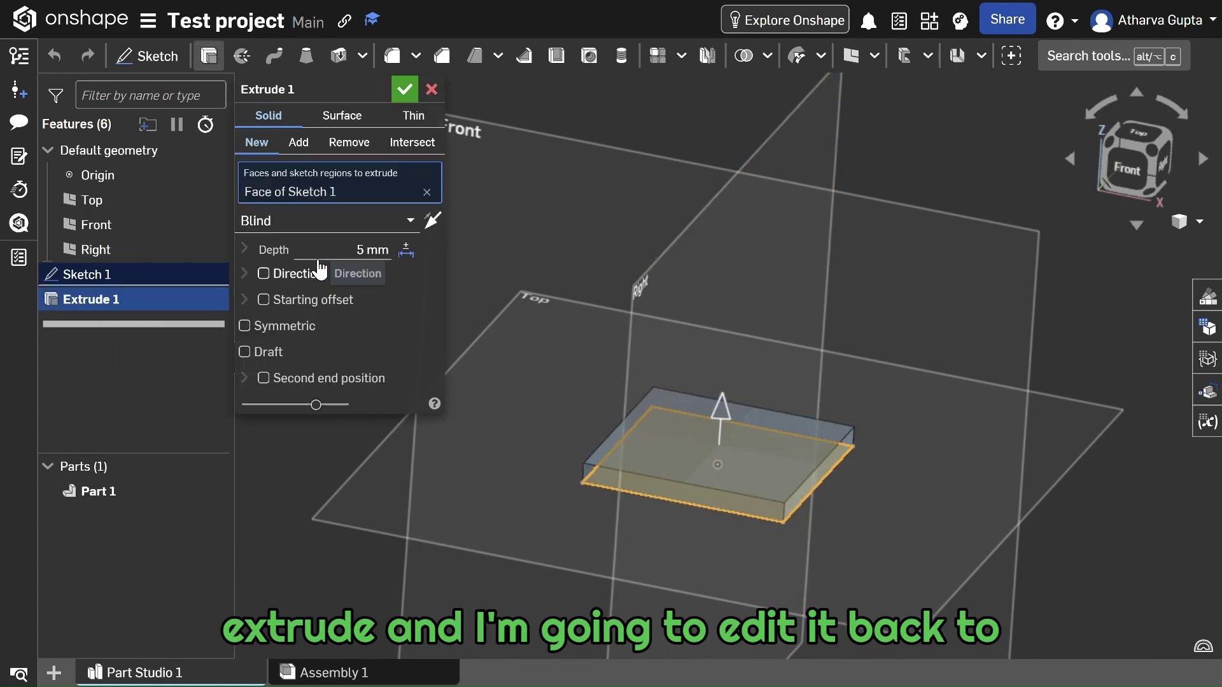
pyautogui.click(352, 245)
pyautogui.write('50')
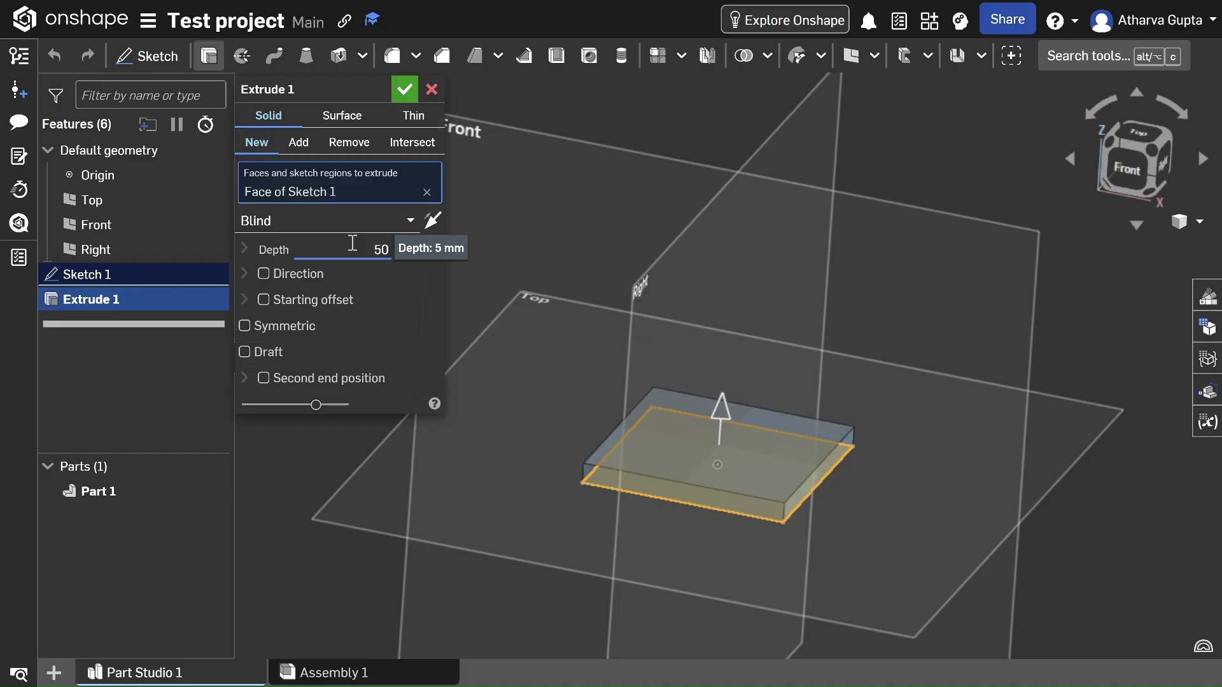
pyautogui.press('Return')
pyautogui.click(404, 90)
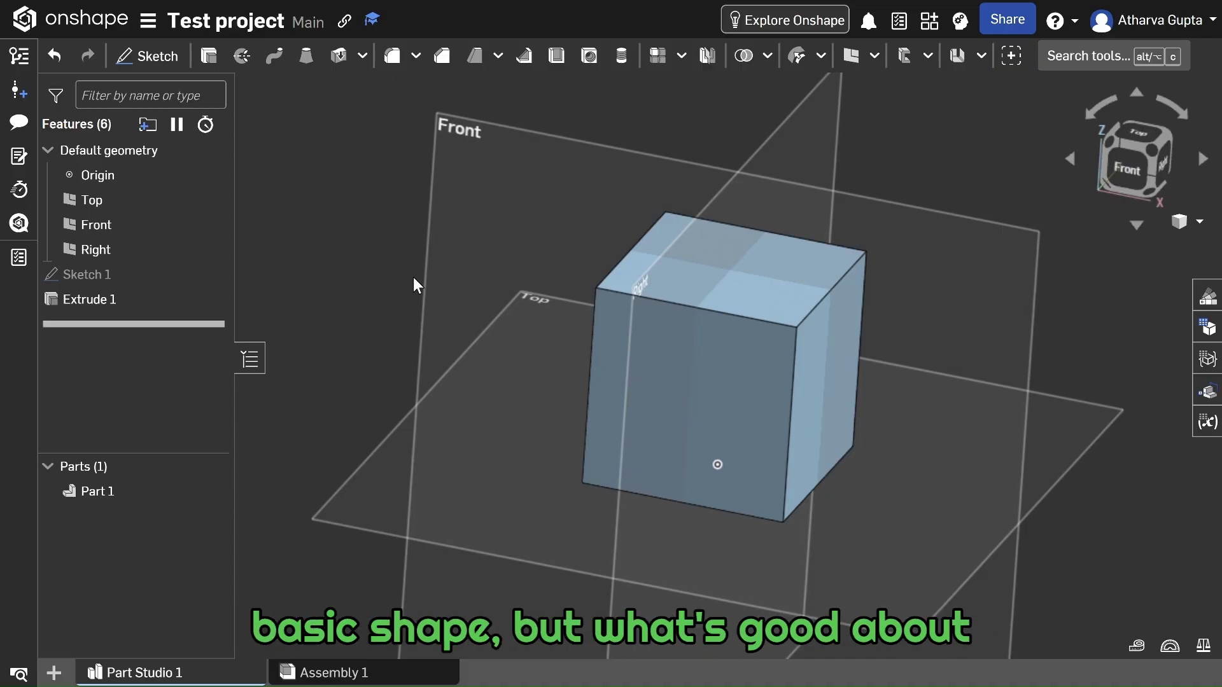
# Examine the cube's sharp corners and edges from several angles and distances.
pyautogui.moveTo(682, 287); pyautogui.dragTo(847, 318, button='right')
pyautogui.moveTo(465, 192); pyautogui.dragTo(441, 162, button='right')
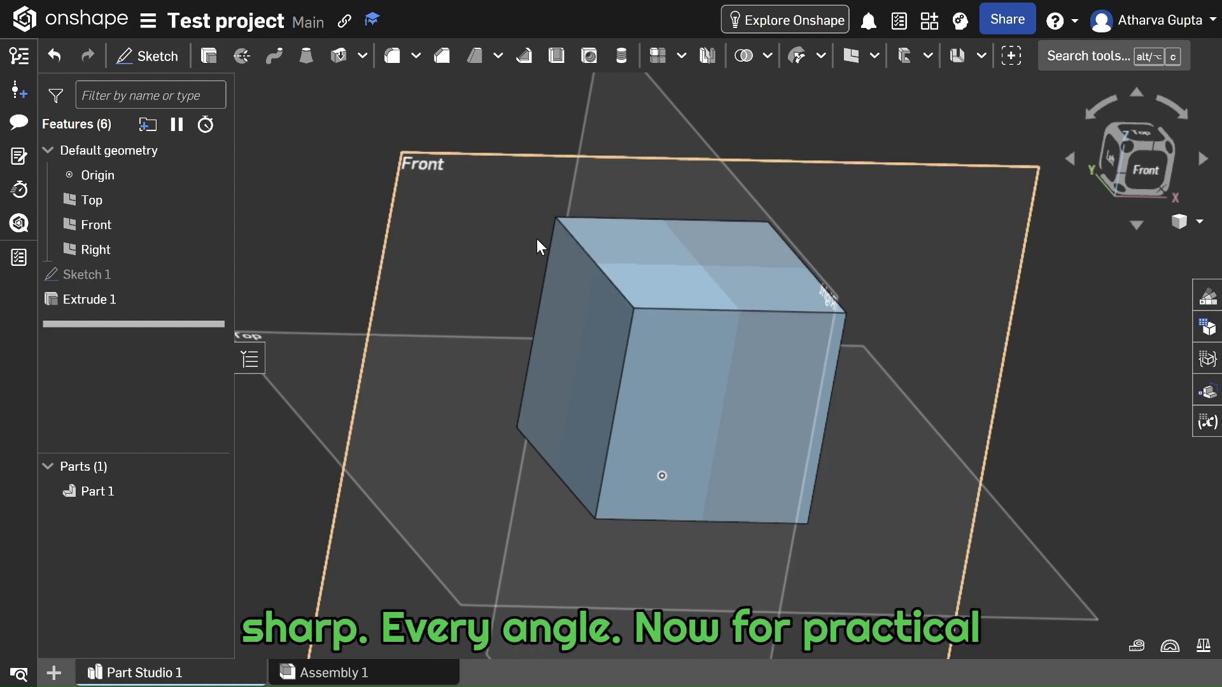
pyautogui.scroll(5, 591, 265)
pyautogui.scroll(-5, 591, 265)
pyautogui.scroll(5, 591, 265)
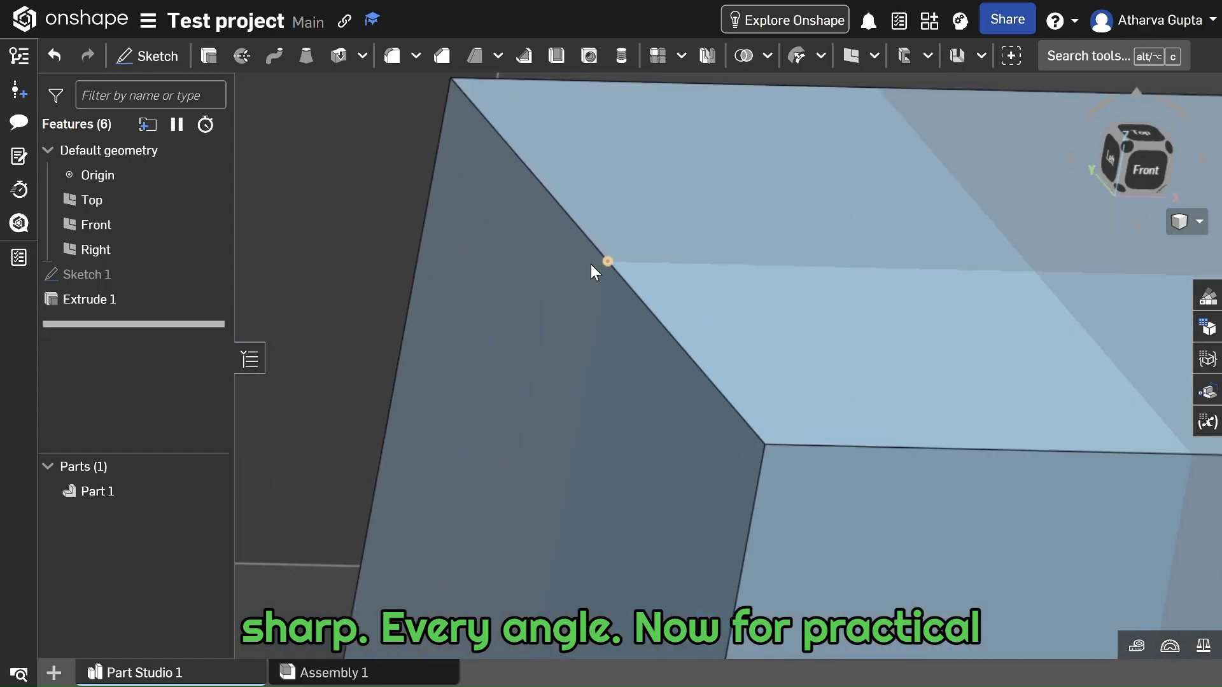
pyautogui.scroll(-8, 590, 265)
pyautogui.scroll(2, 591, 265)
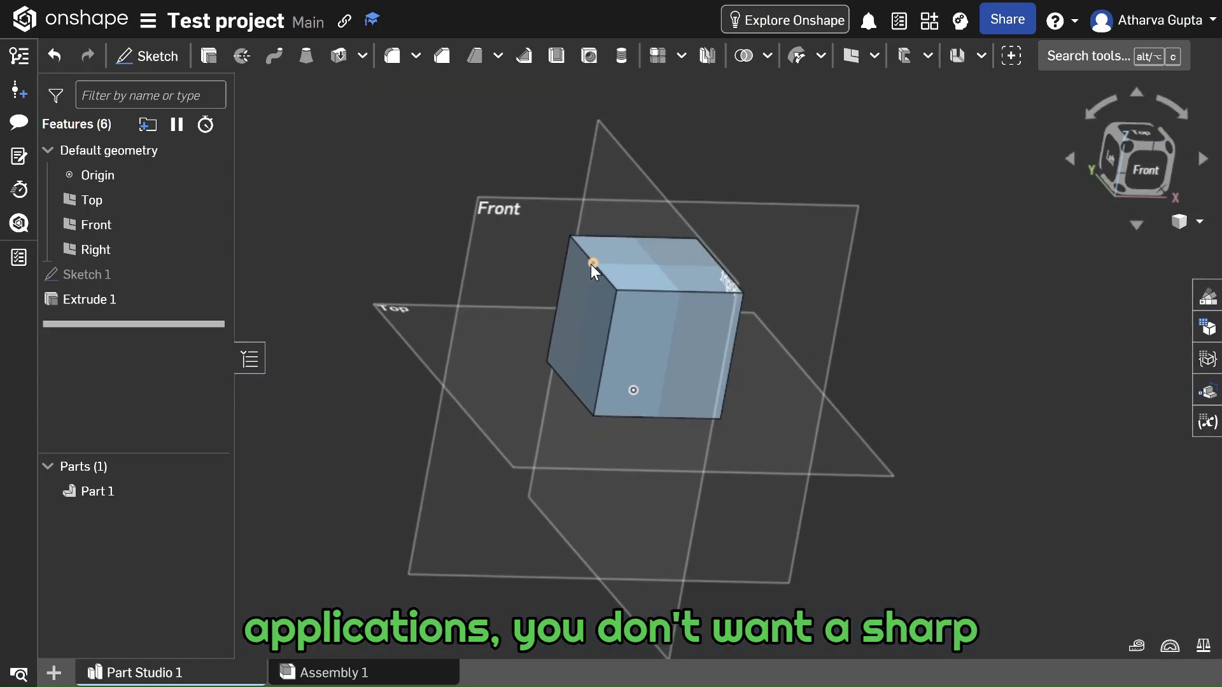
pyautogui.scroll(2, 518, 267)
pyautogui.scroll(3, 518, 264)
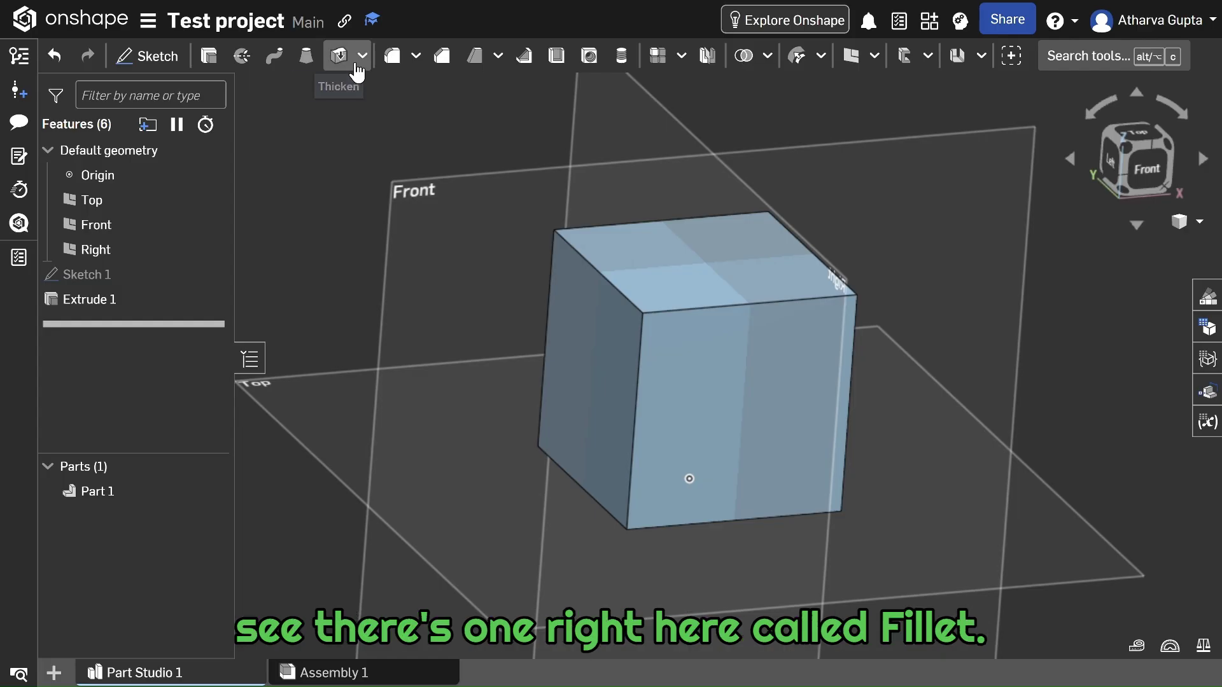
# Start an edge fillet and select all four edges around the cube's top face.
pyautogui.click(392, 62)
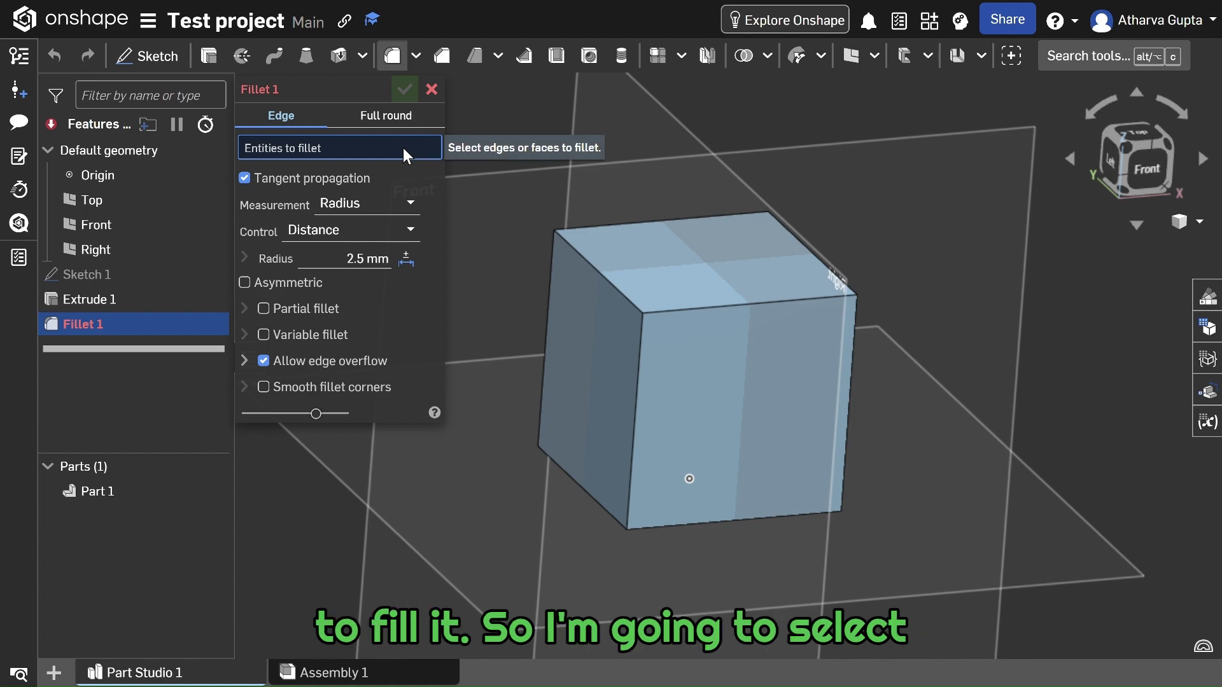
pyautogui.click(602, 277)
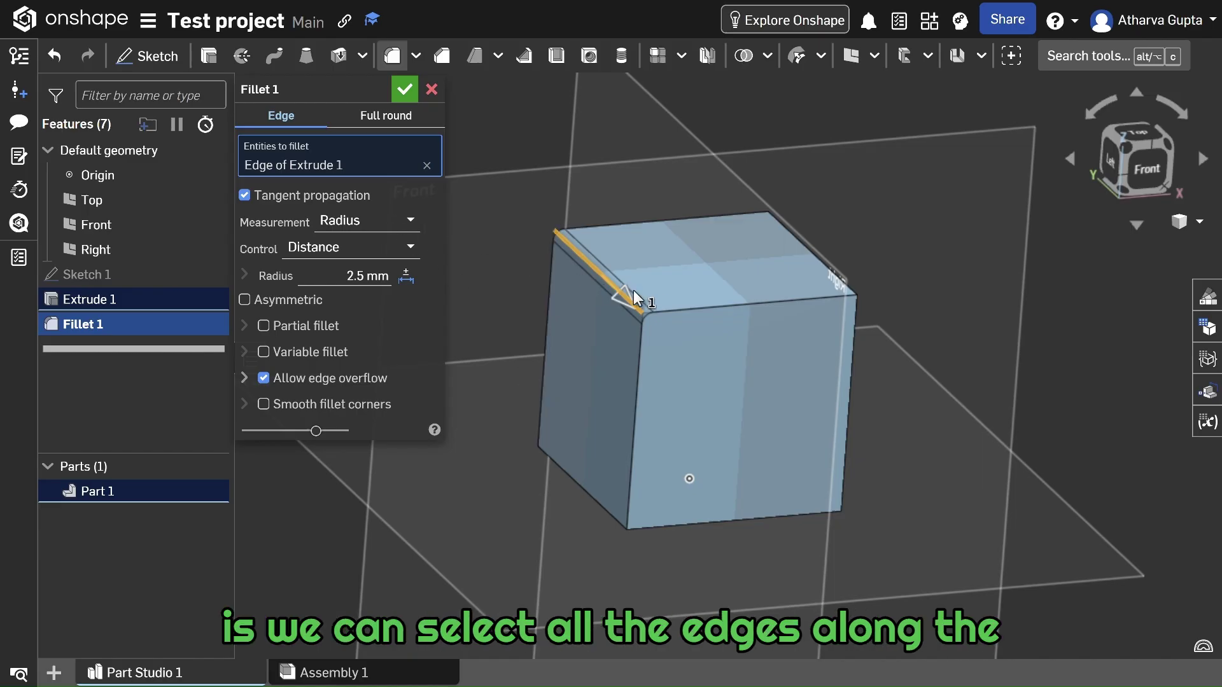
pyautogui.click(695, 308)
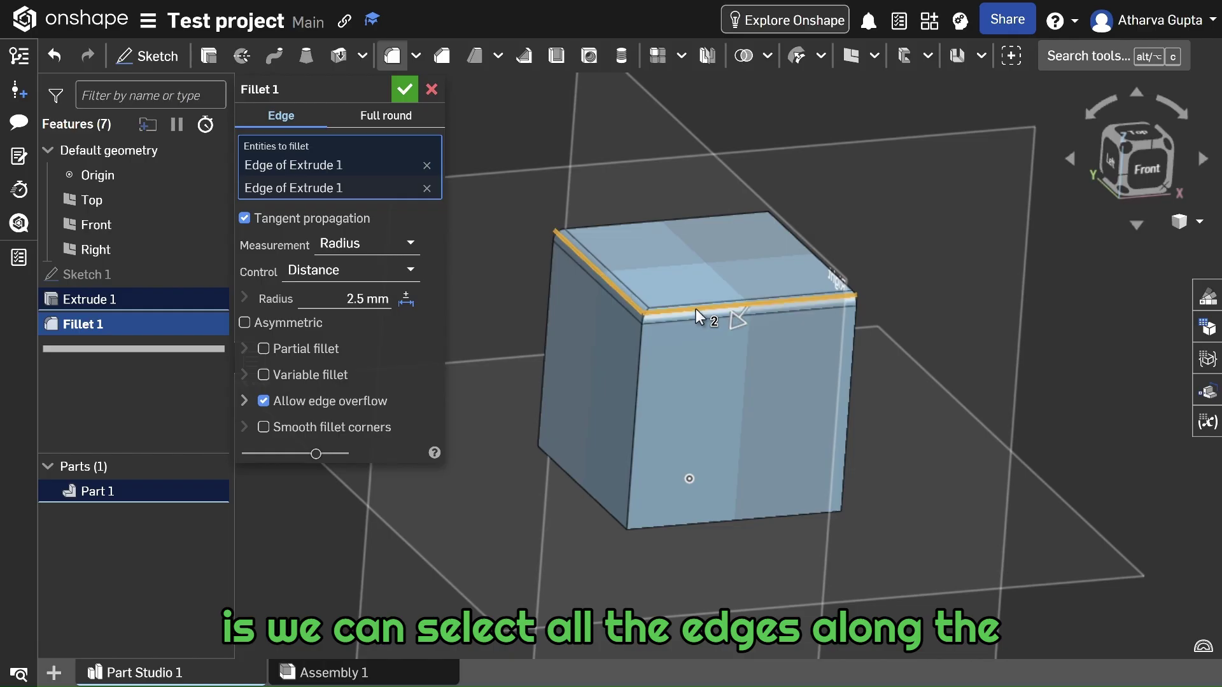
pyautogui.click(678, 219)
pyautogui.click(811, 257)
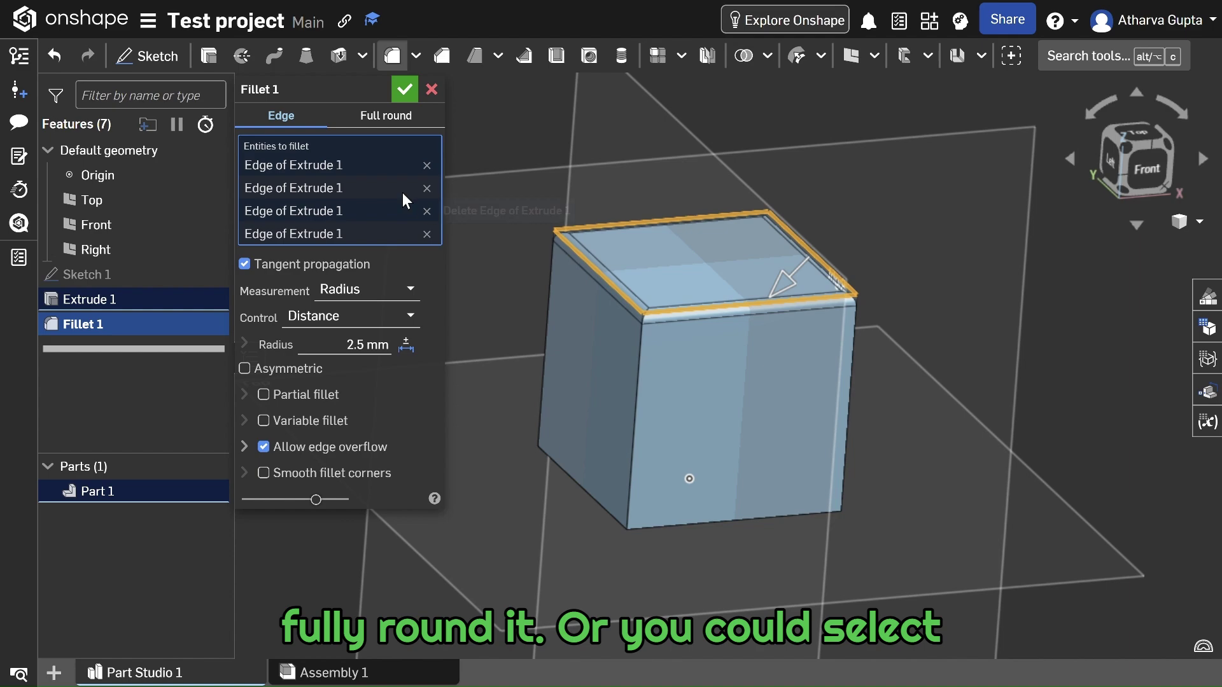
# Try a full round fillet of the cube's left face between its top and front faces, and return to the edge fillet.
pyautogui.click(372, 124)
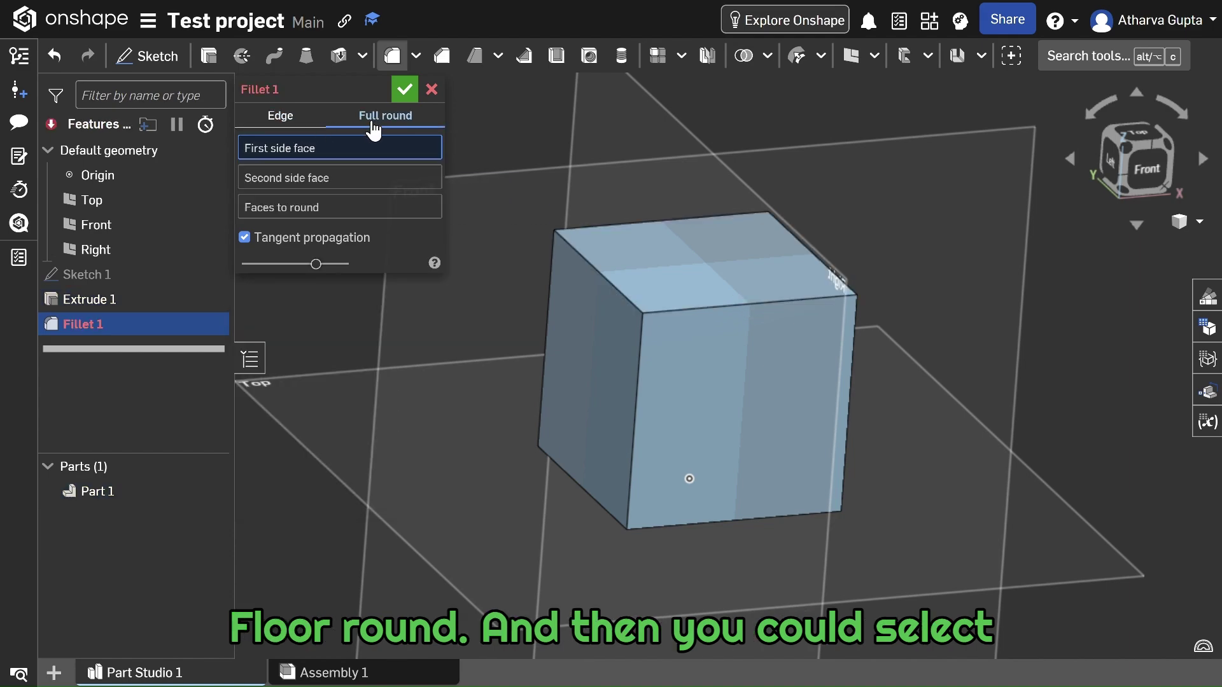
pyautogui.click(642, 270)
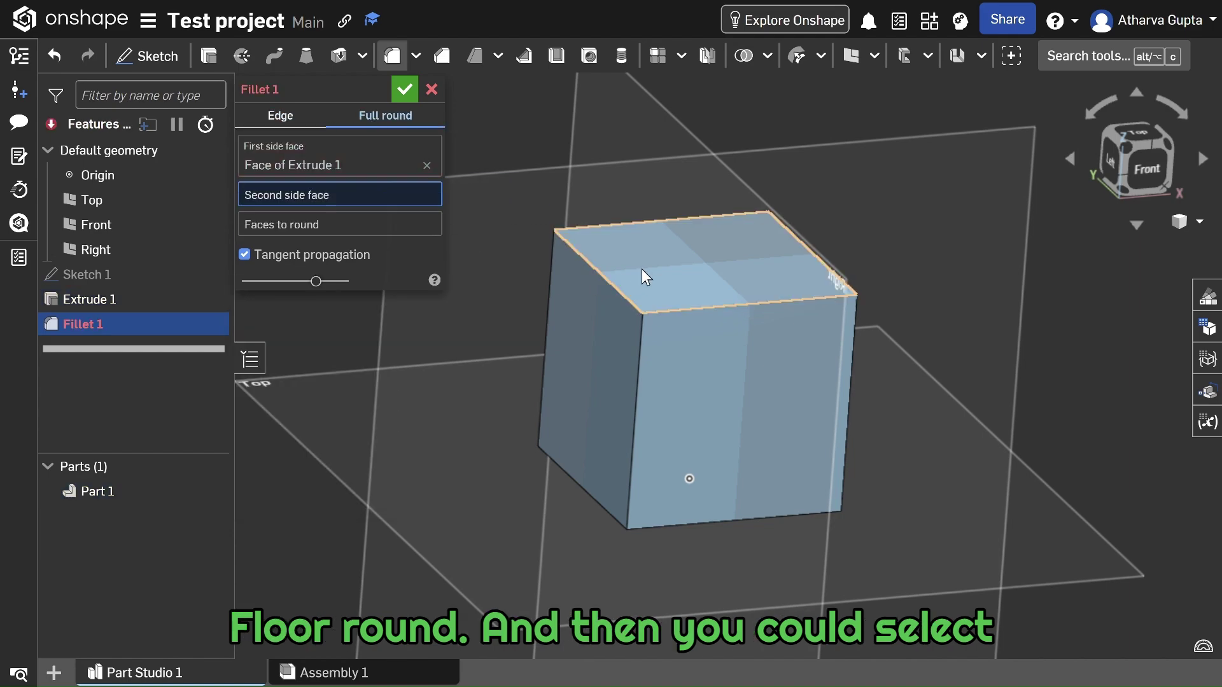
pyautogui.click(685, 360)
pyautogui.click(579, 364)
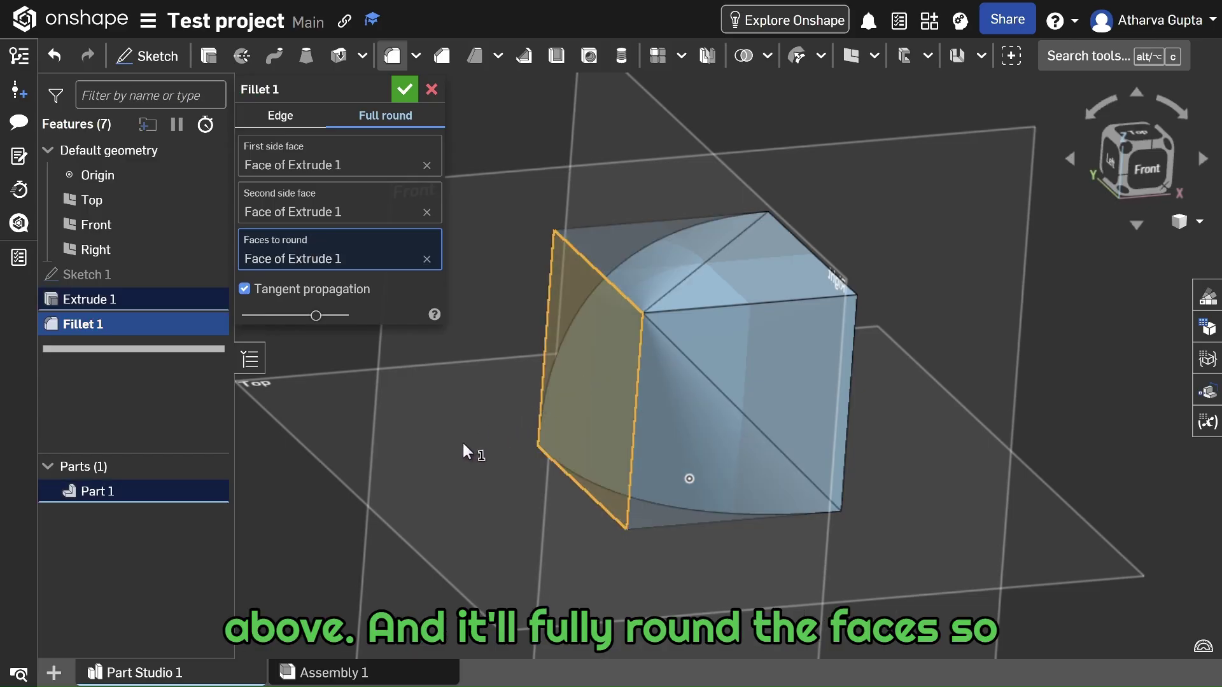
pyautogui.click(278, 117)
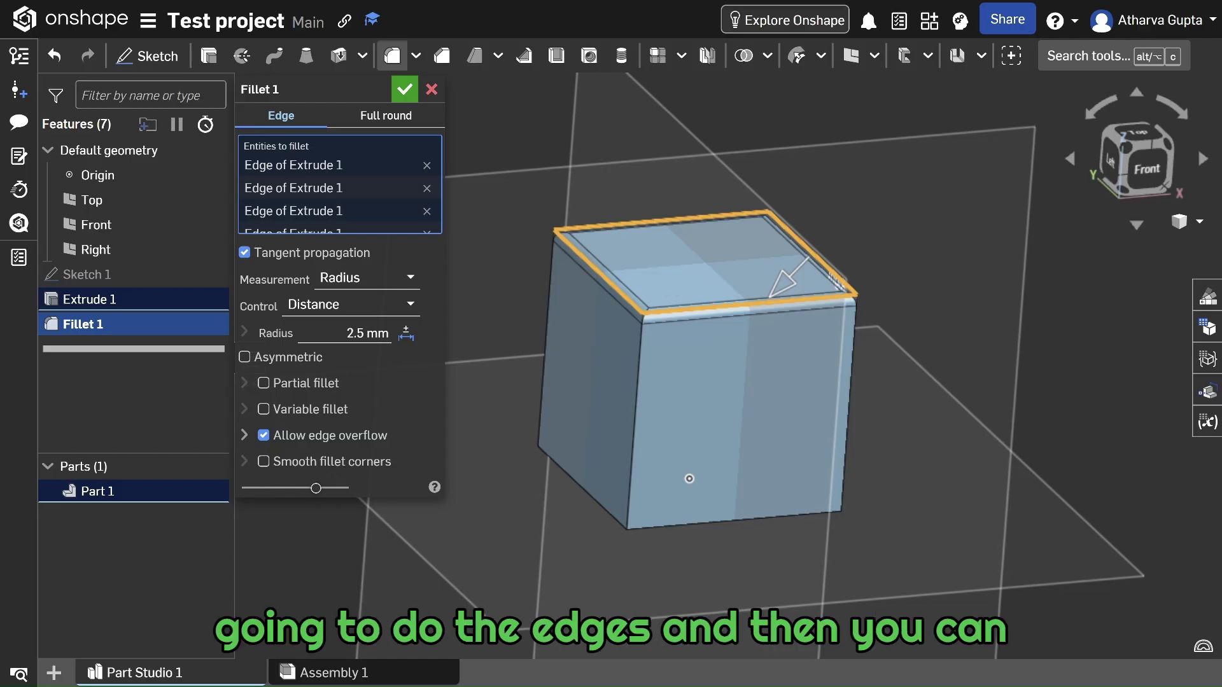
# Set the radius of the top-edge fillet to 5 mm.
pyautogui.scroll(5, 688, 479)
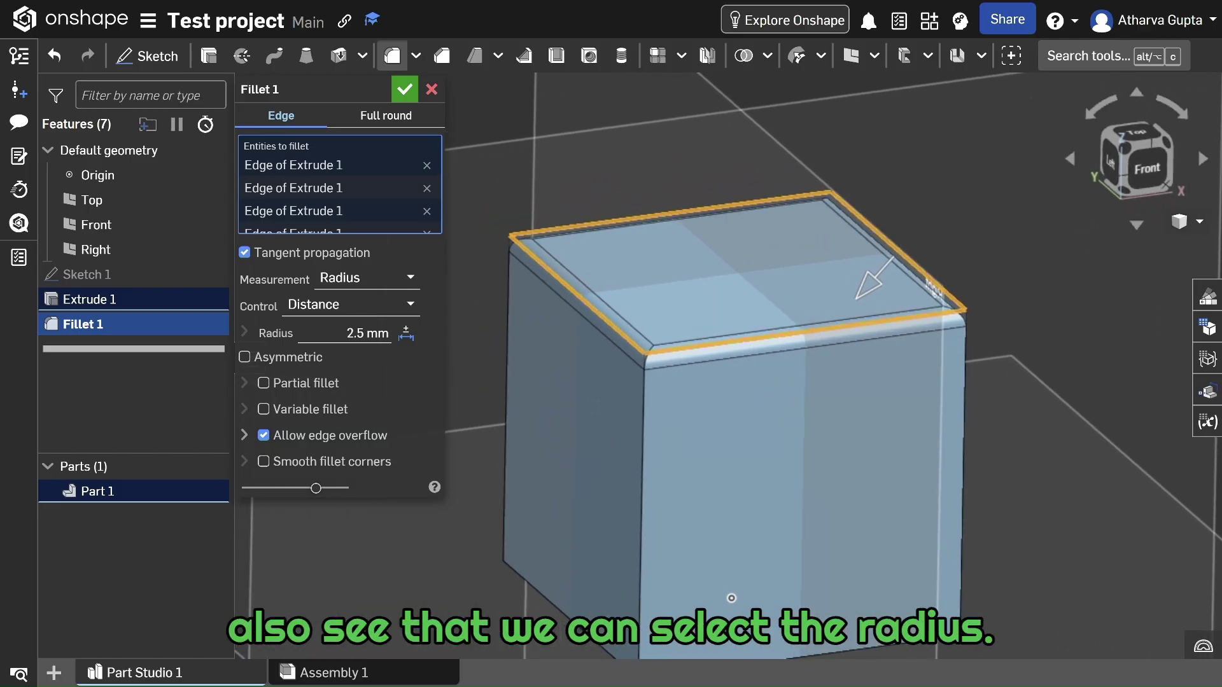
pyautogui.moveTo(689, 478); pyautogui.dragTo(523, 230, button='right')
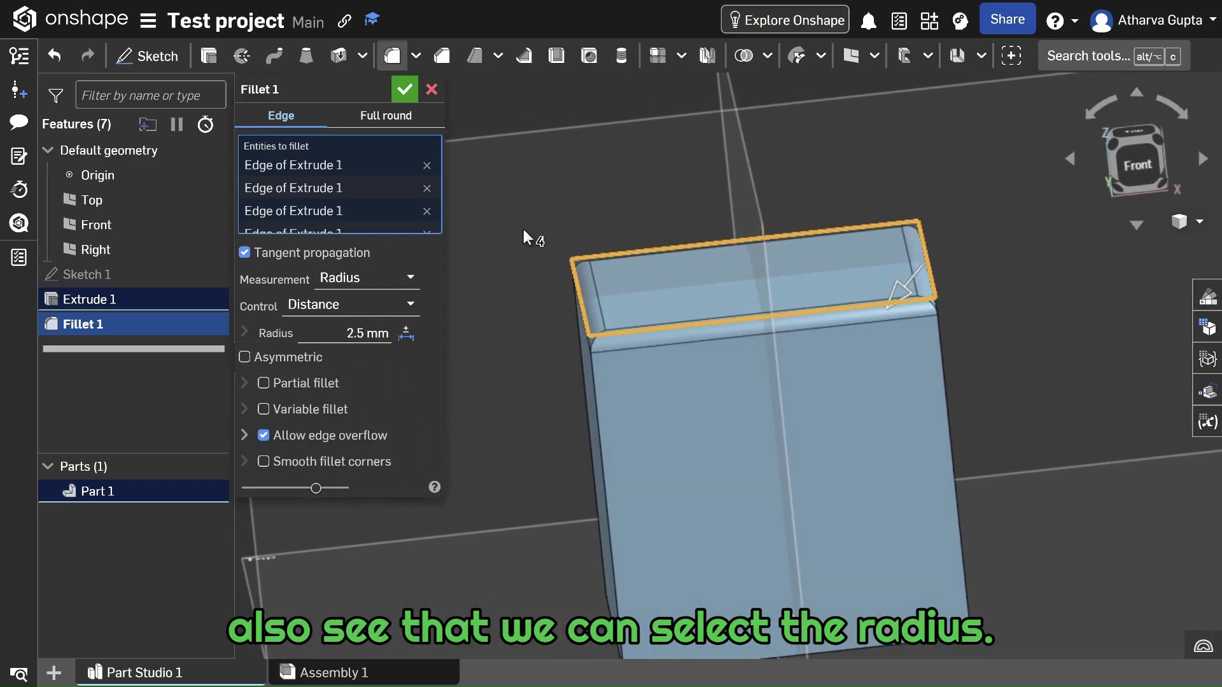
pyautogui.click(310, 334)
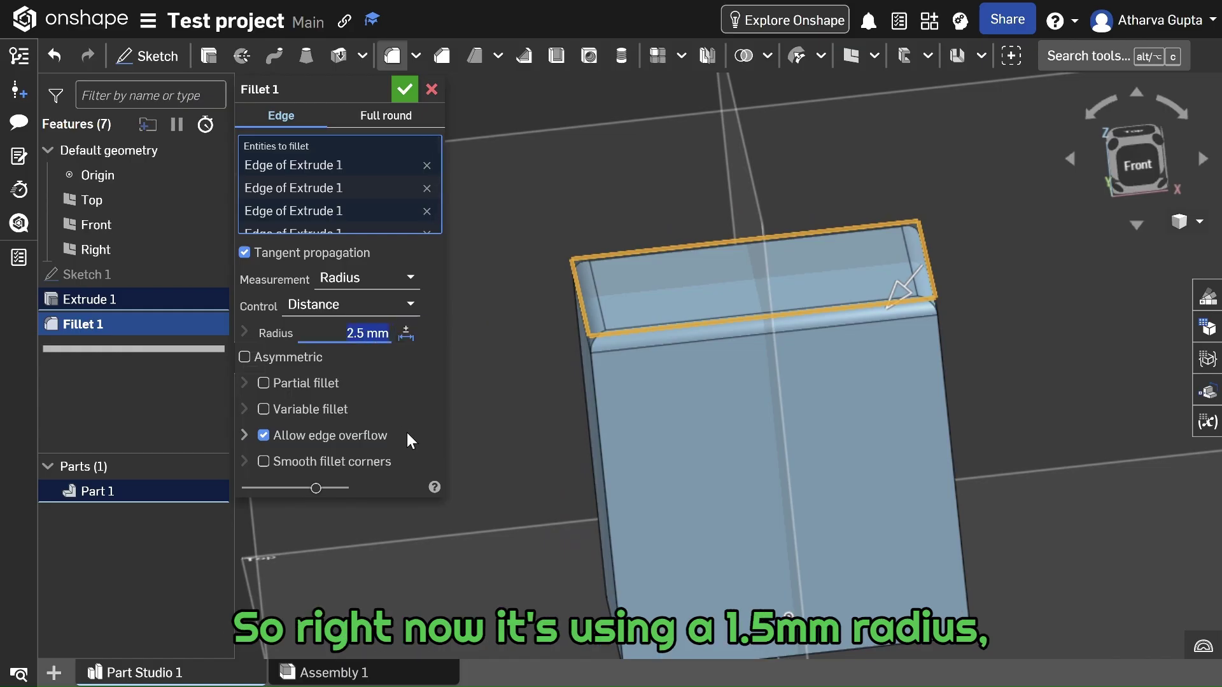
pyautogui.write('5')
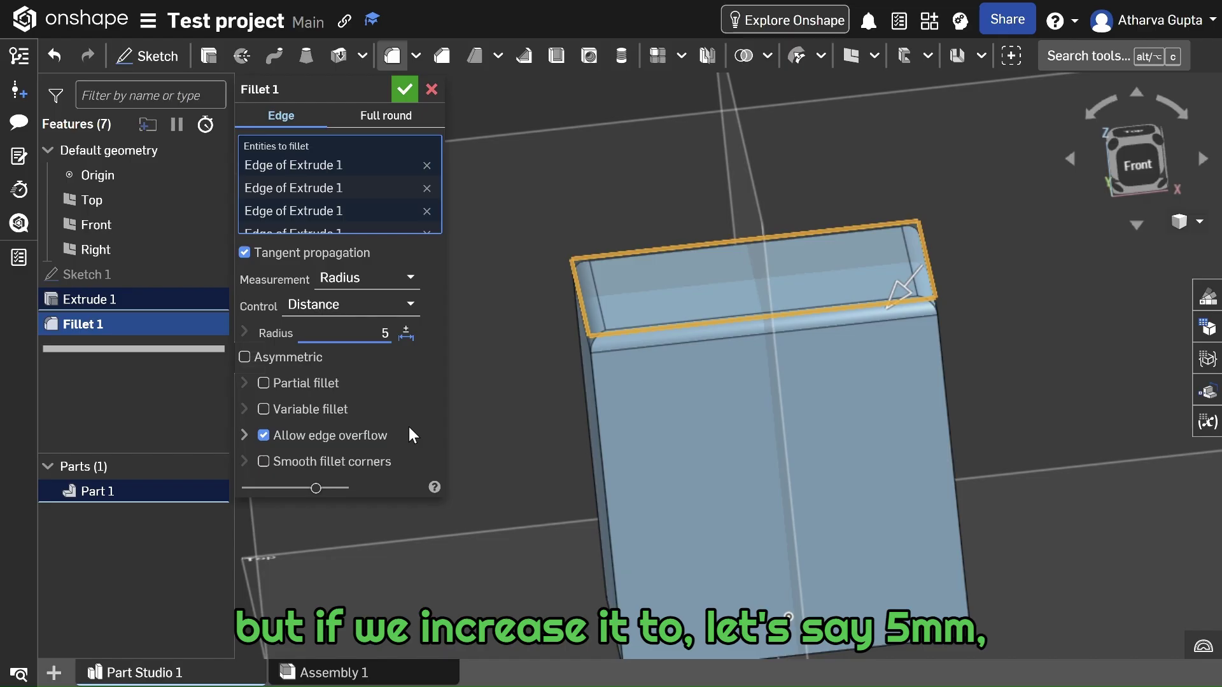
pyautogui.press('Return')
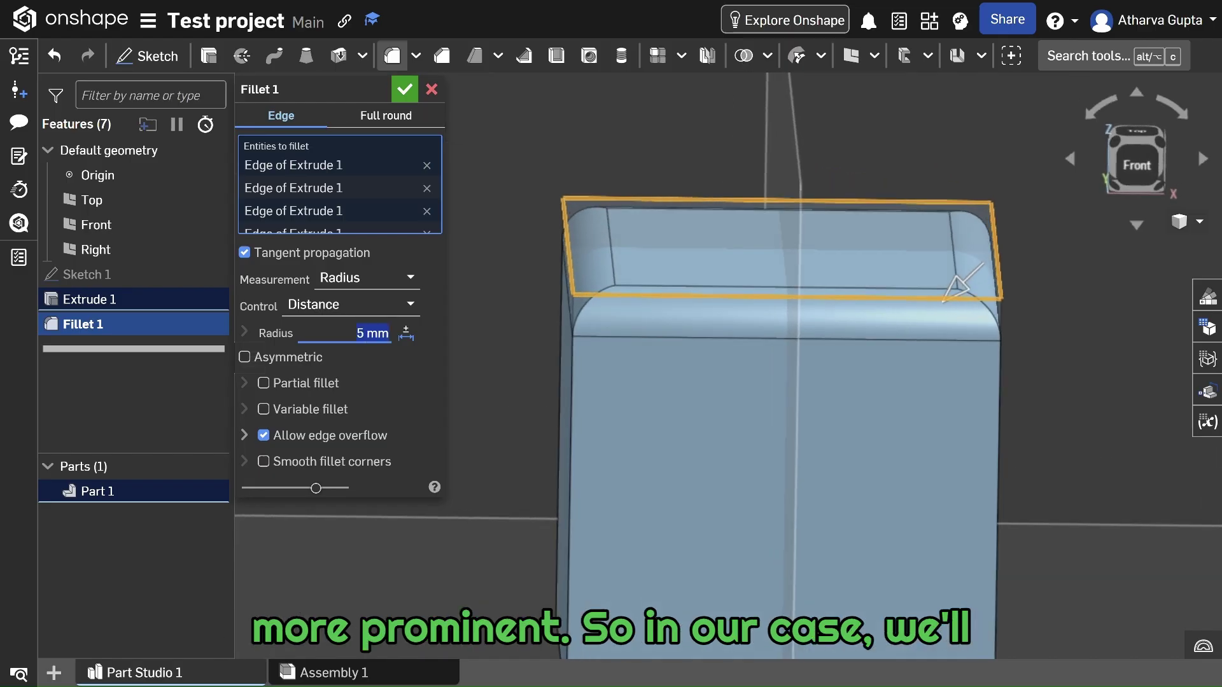
# Set the top-edge fillet's radius to 2.5 mm and finish the fillet.
pyautogui.write('2')
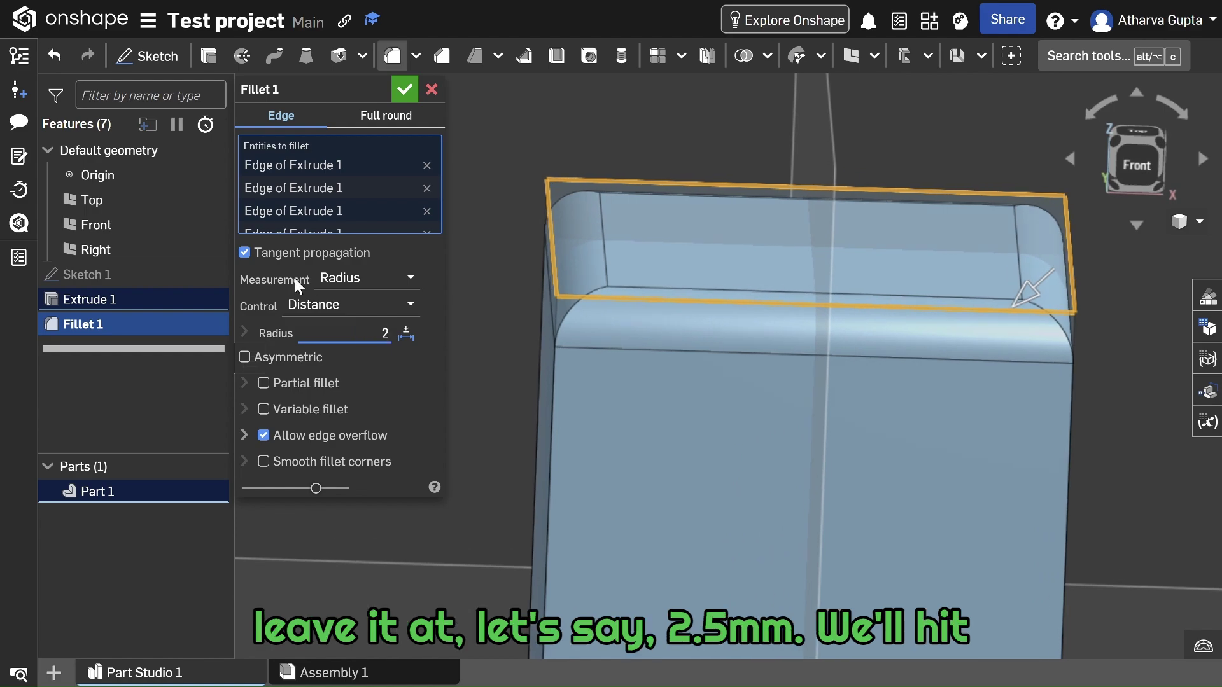
pyautogui.write('.5')
pyautogui.press('Return')
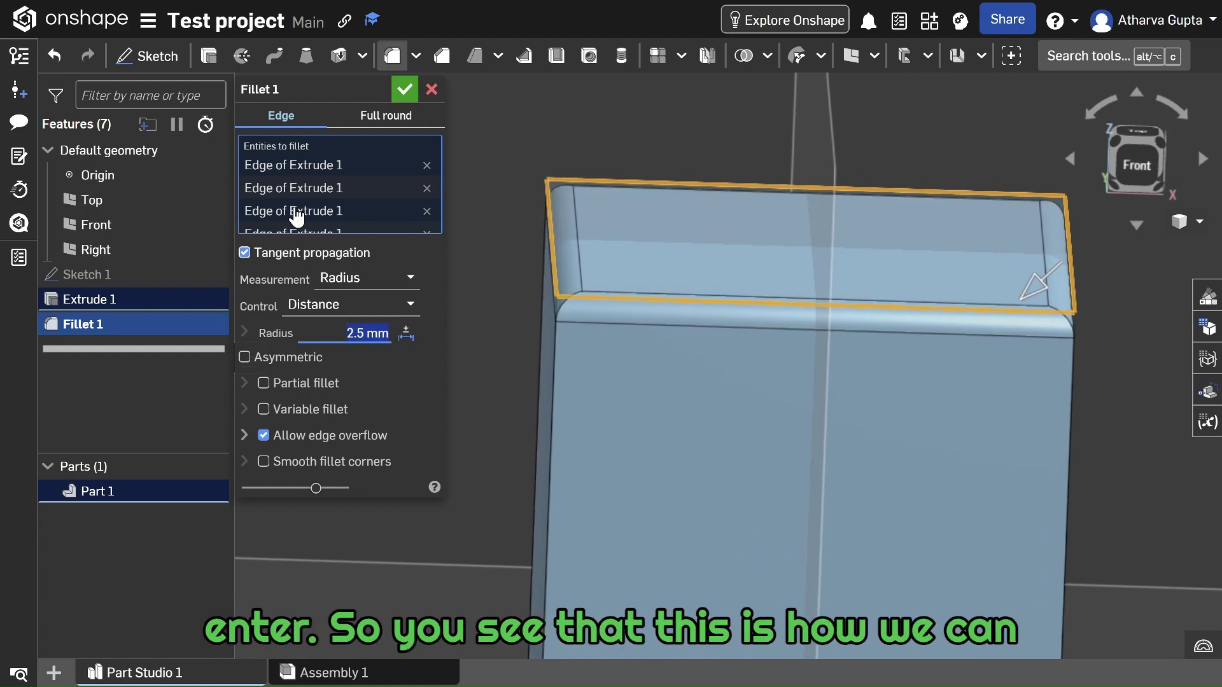
pyautogui.click(405, 89)
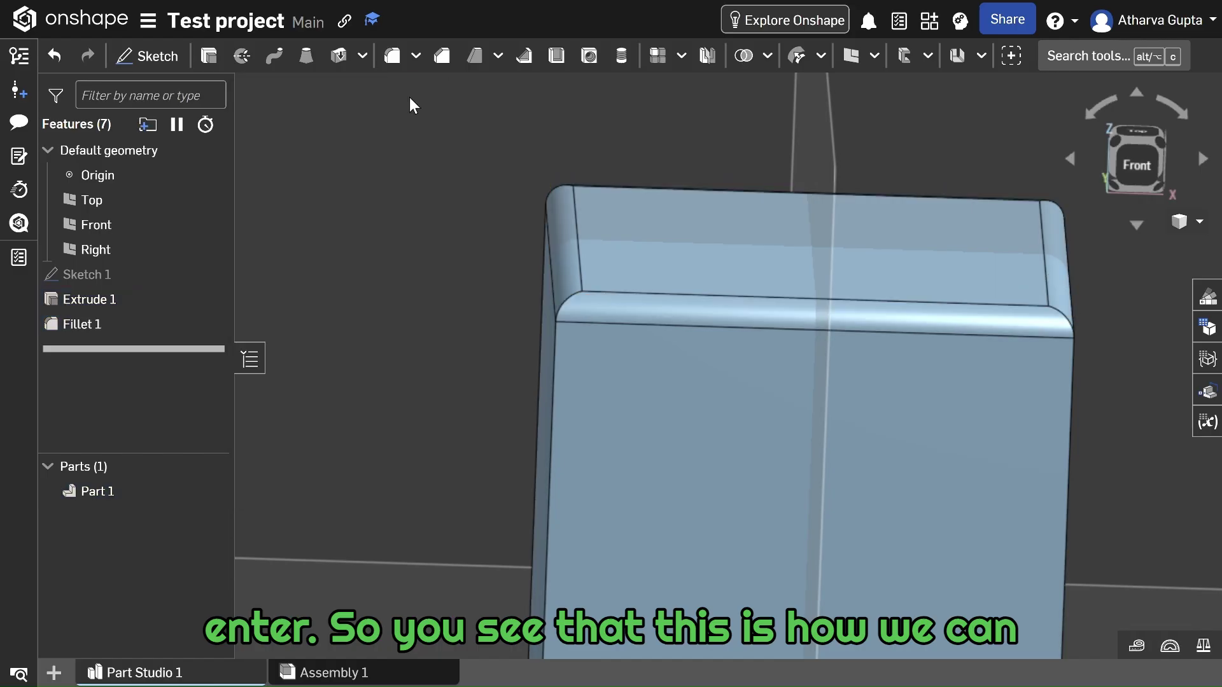
# Chamfer the vertical edge between the cube's front and left faces with an equal distance of 1.5 mm.
pyautogui.scroll(-5, 464, 270)
pyautogui.scroll(-3, 464, 271)
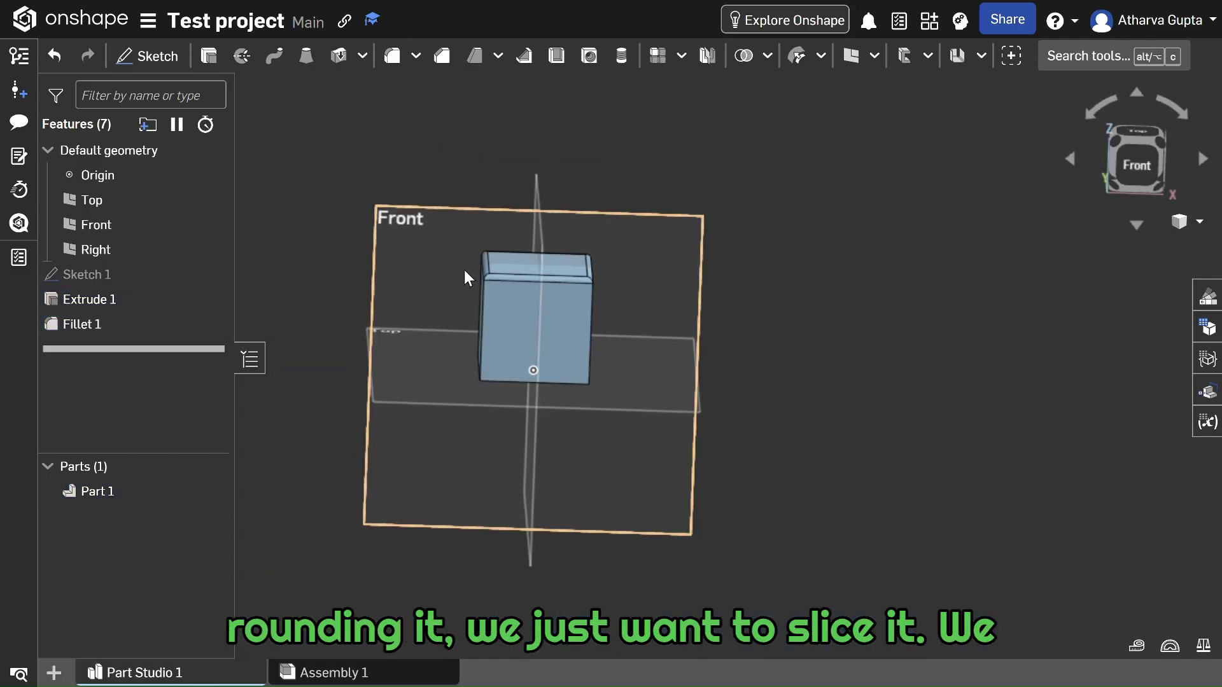
pyautogui.moveTo(472, 258); pyautogui.dragTo(485, 270, button='right')
pyautogui.scroll(5, 423, 302)
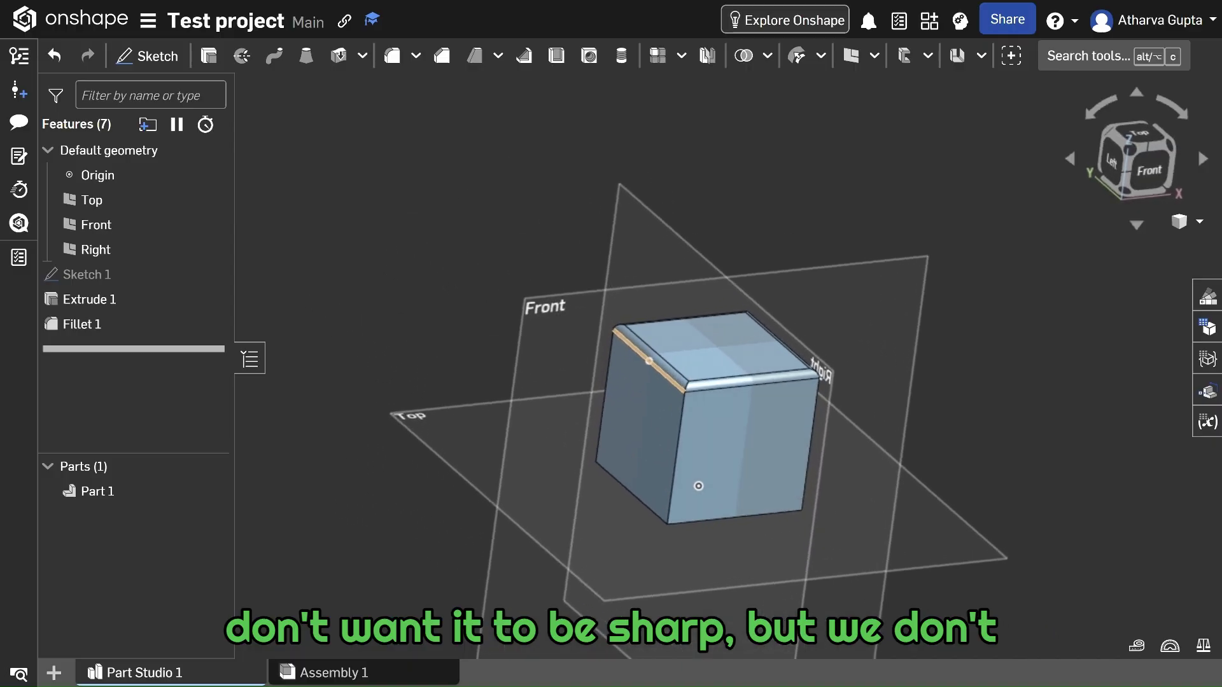
pyautogui.scroll(3, 540, 239)
pyautogui.moveTo(539, 239); pyautogui.dragTo(528, 260, button='right')
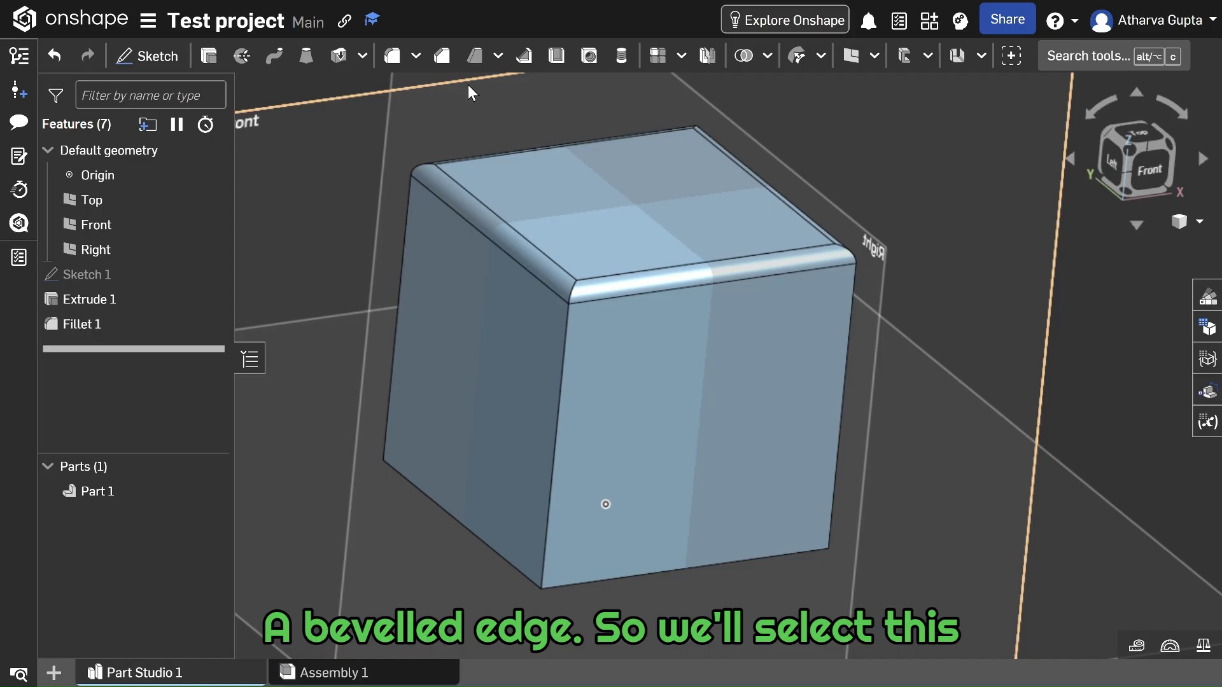
pyautogui.click(441, 58)
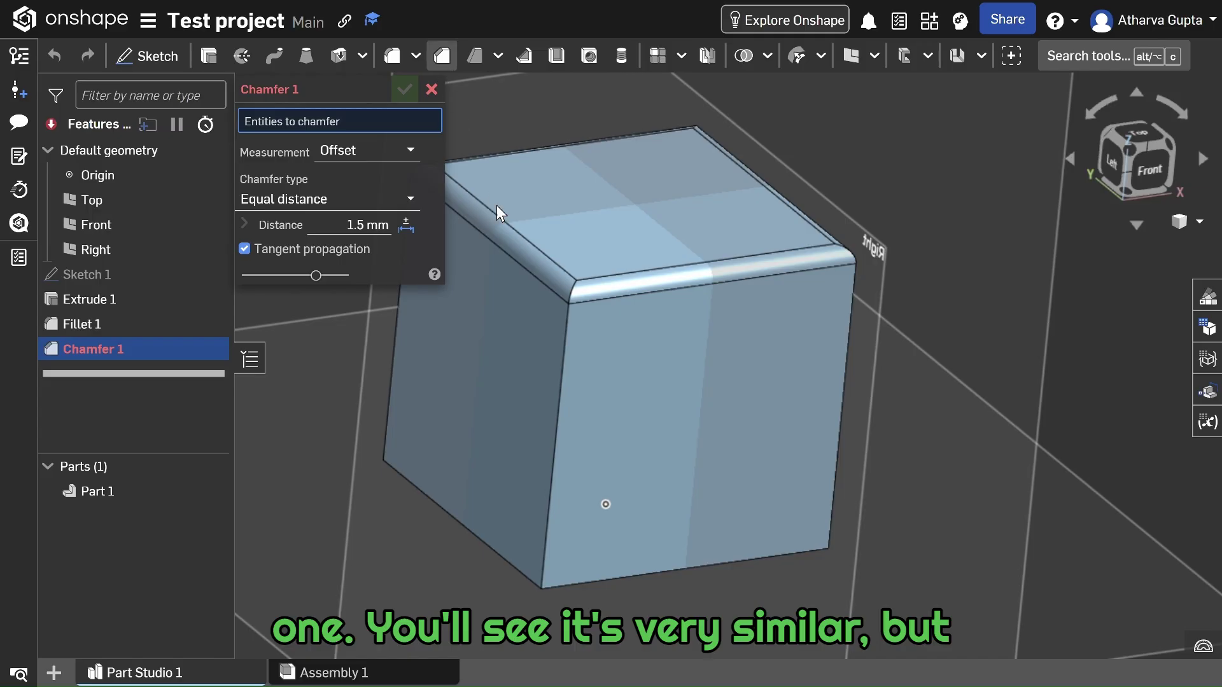
pyautogui.click(564, 362)
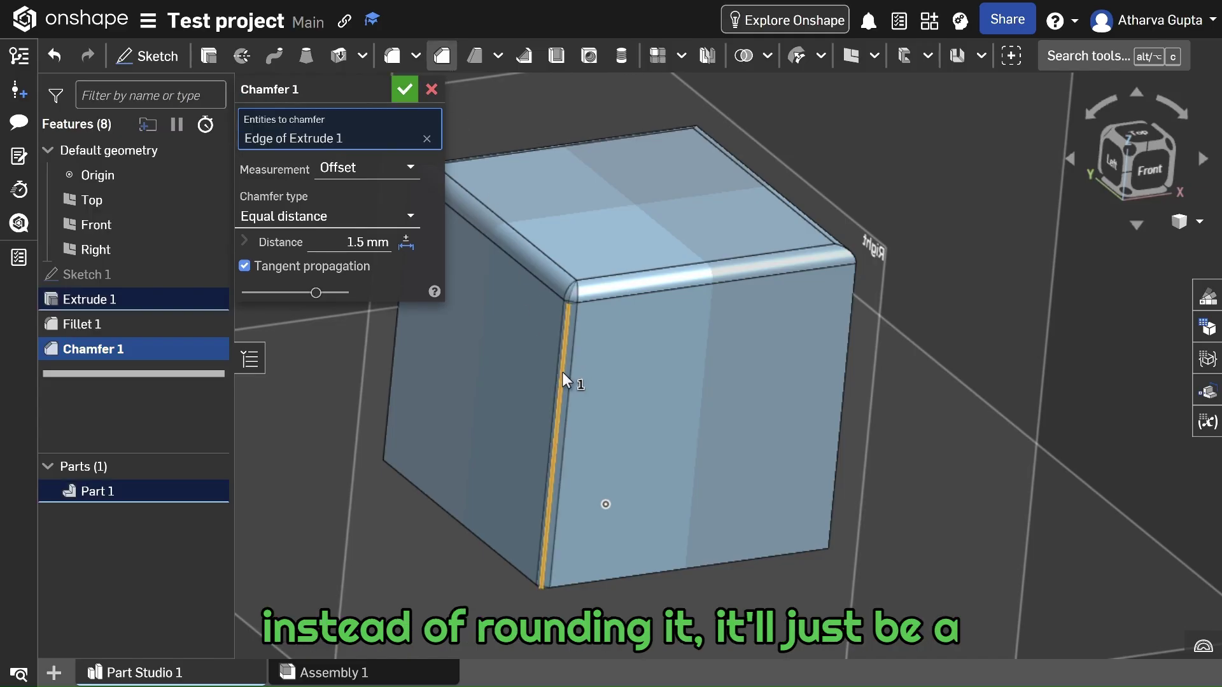
pyautogui.moveTo(425, 561); pyautogui.dragTo(614, 560, button='right')
pyautogui.scroll(5, 763, 478)
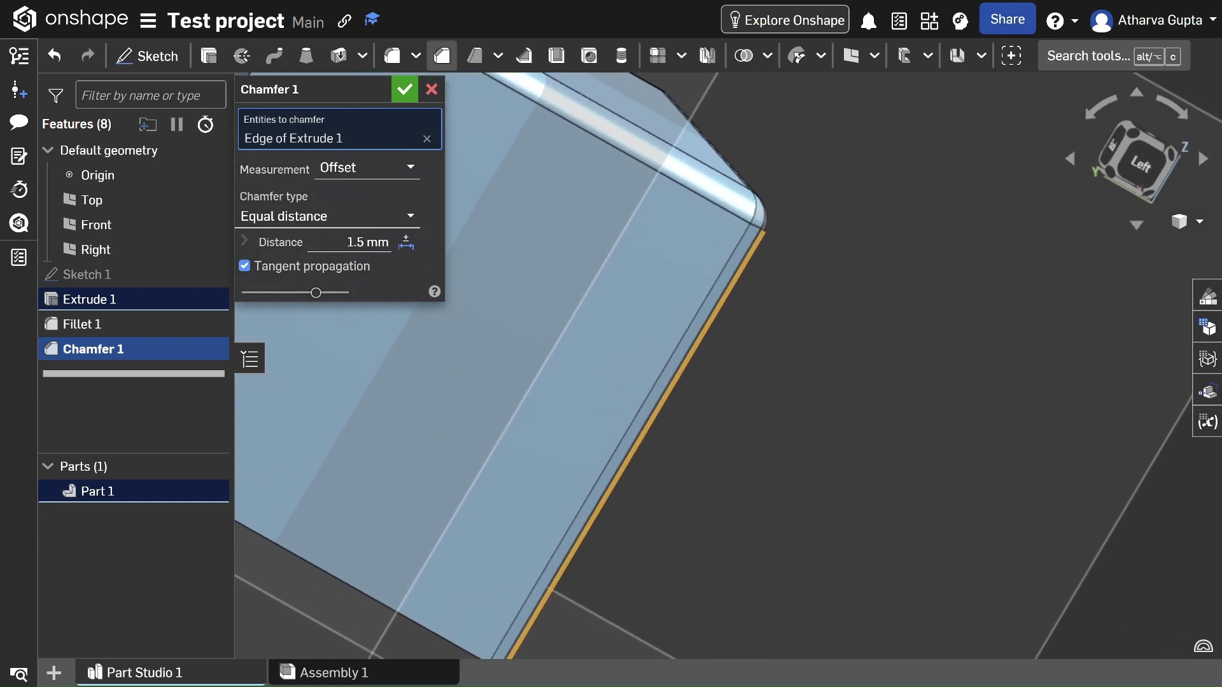
pyautogui.moveTo(764, 477); pyautogui.dragTo(753, 614, button='right')
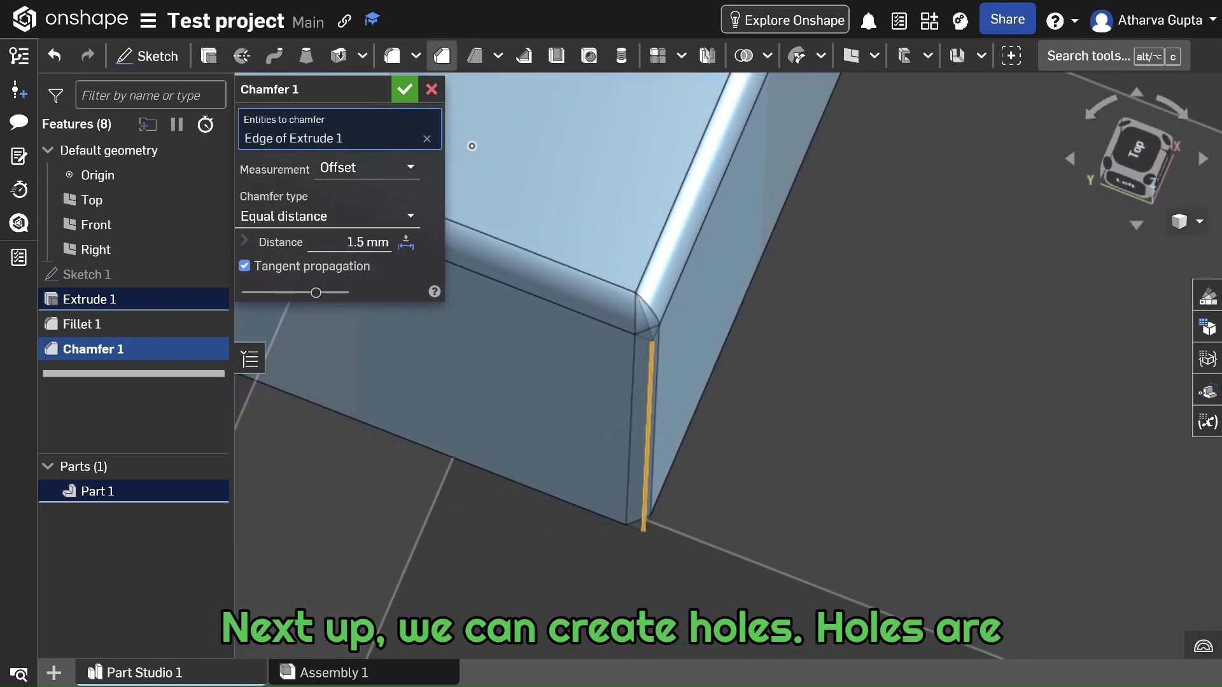
pyautogui.click(404, 90)
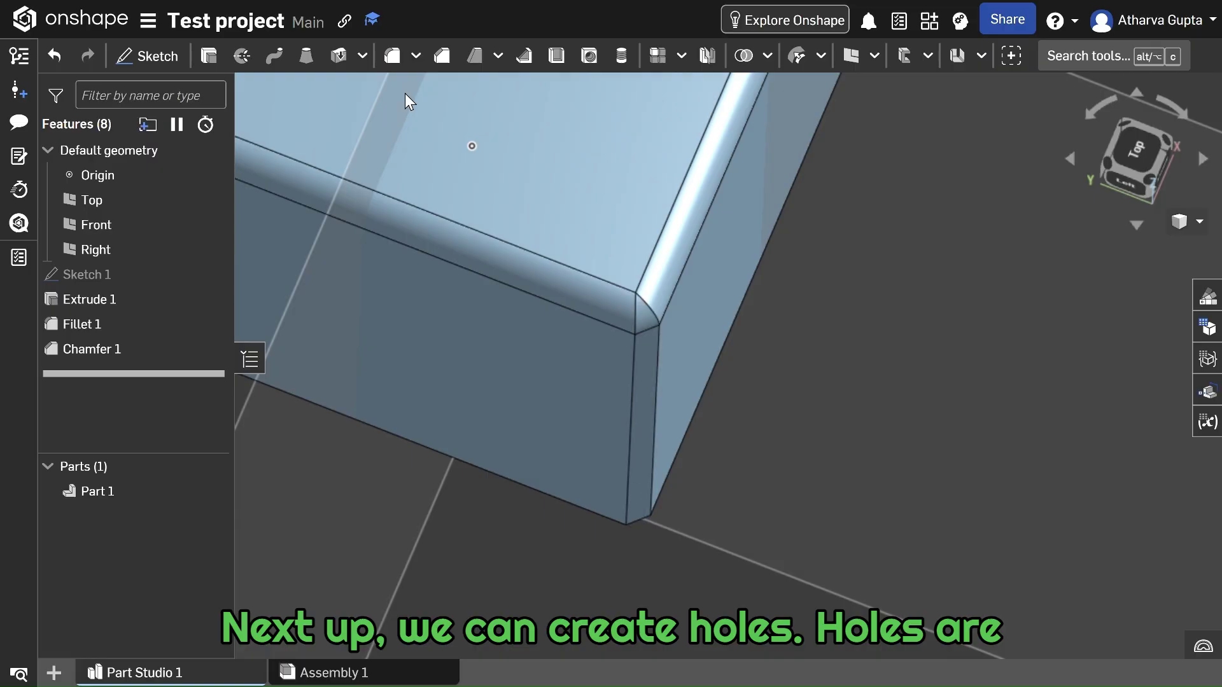
# Start a new sketch on the cube's top face.
pyautogui.moveTo(502, 442)
pyautogui.mouseDown(button='right')
pyautogui.moveTo(501, 509)
pyautogui.moveTo(468, 477)
pyautogui.moveTo(474, 525)
pyautogui.moveTo(519, 570)
pyautogui.mouseUp(button='right')
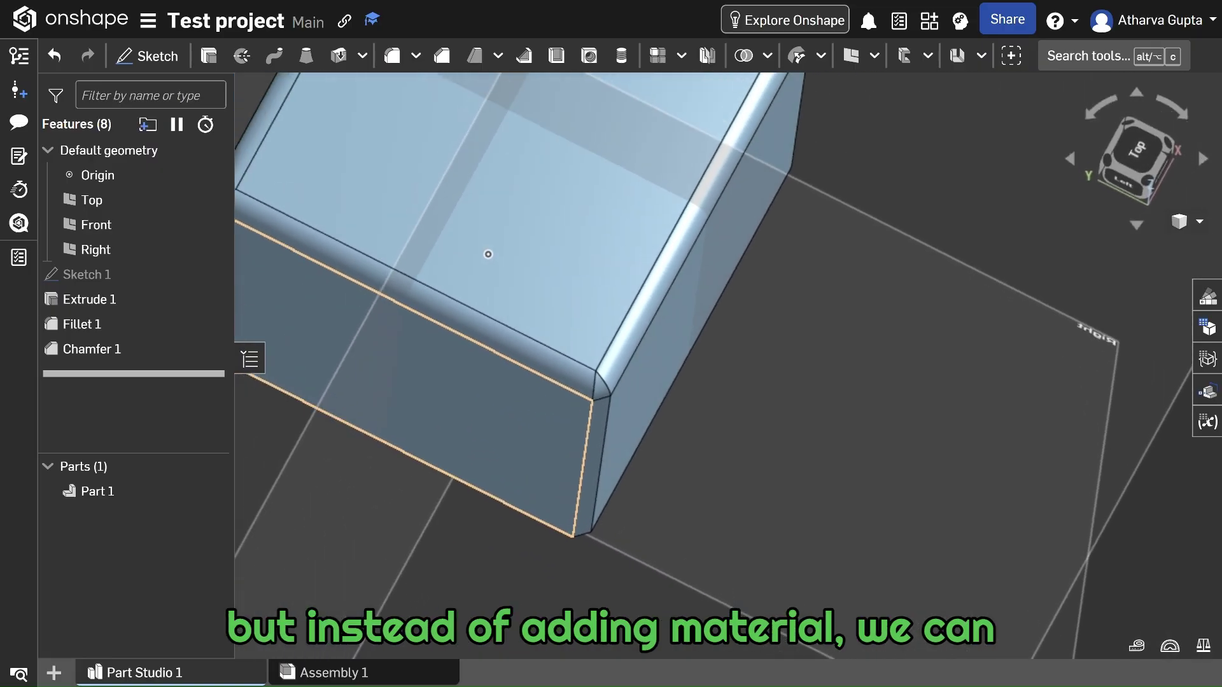
pyautogui.click(1147, 152)
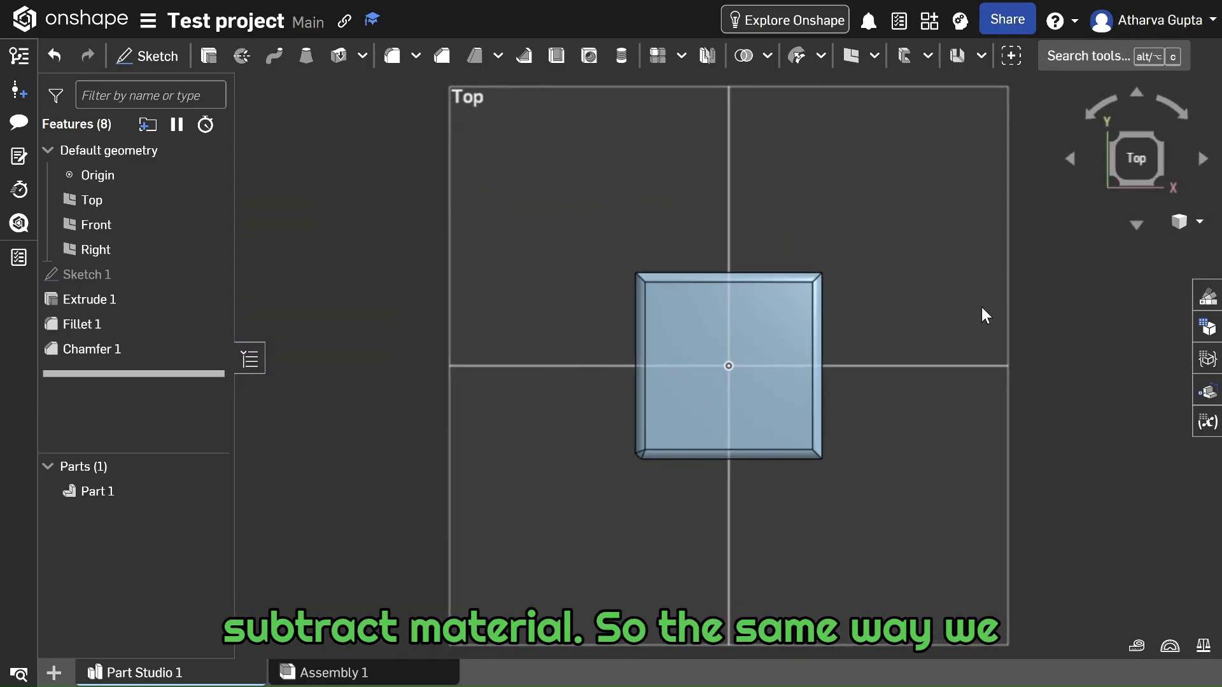
pyautogui.moveTo(933, 346); pyautogui.dragTo(631, 155, button='right')
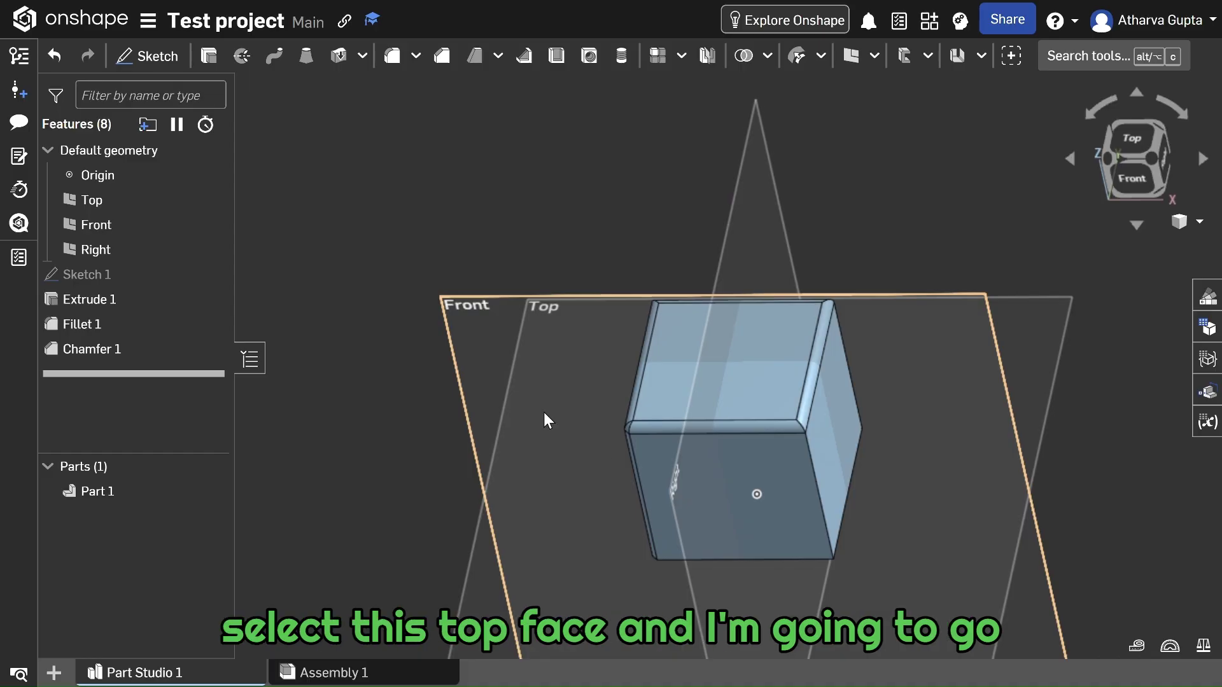
pyautogui.click(732, 392)
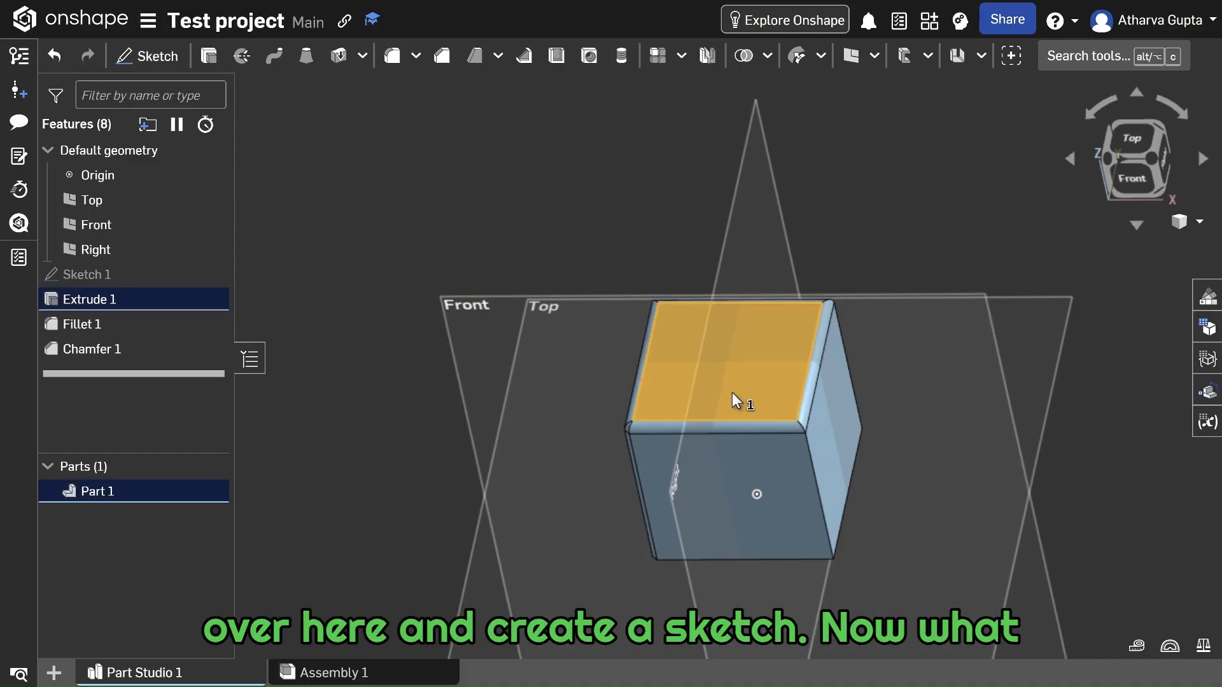
pyautogui.click(158, 56)
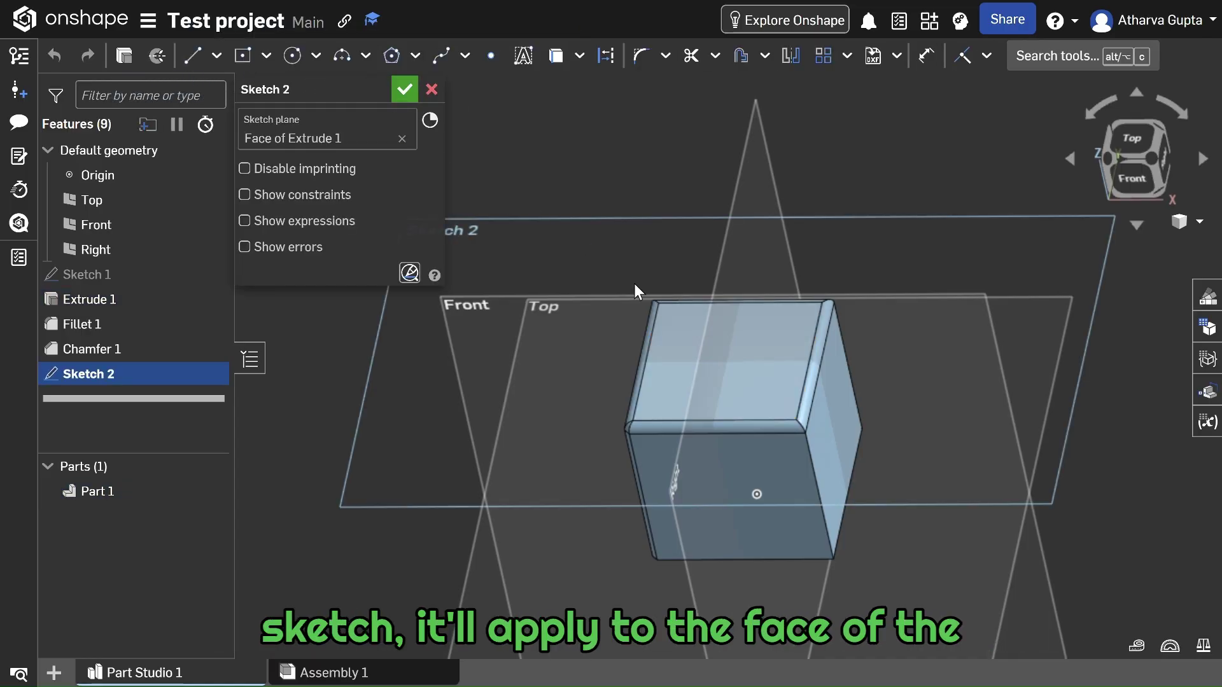
pyautogui.click(1139, 131)
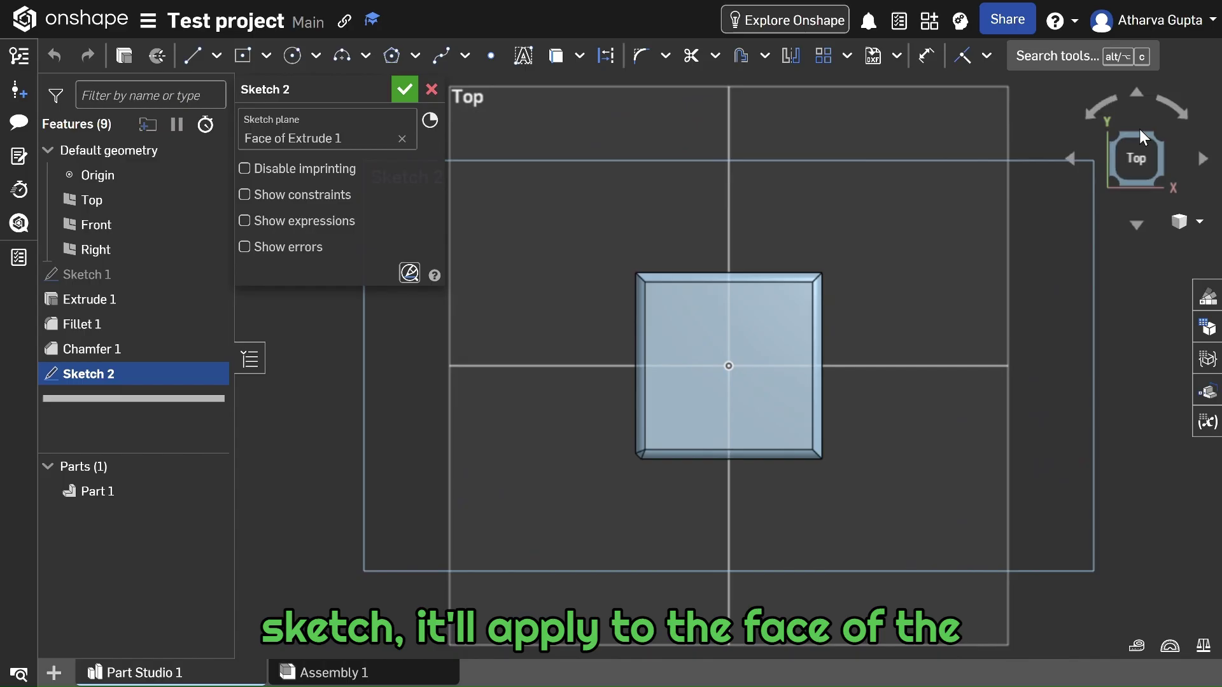
pyautogui.scroll(5, 761, 364)
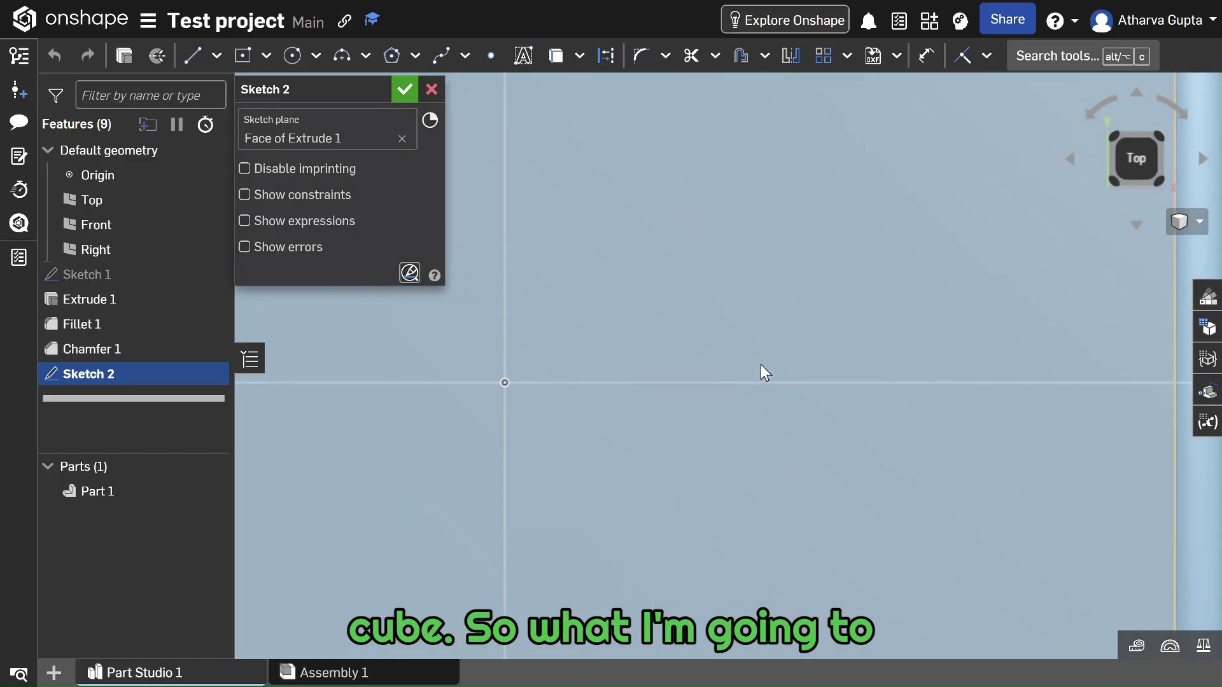
pyautogui.scroll(-4, 761, 364)
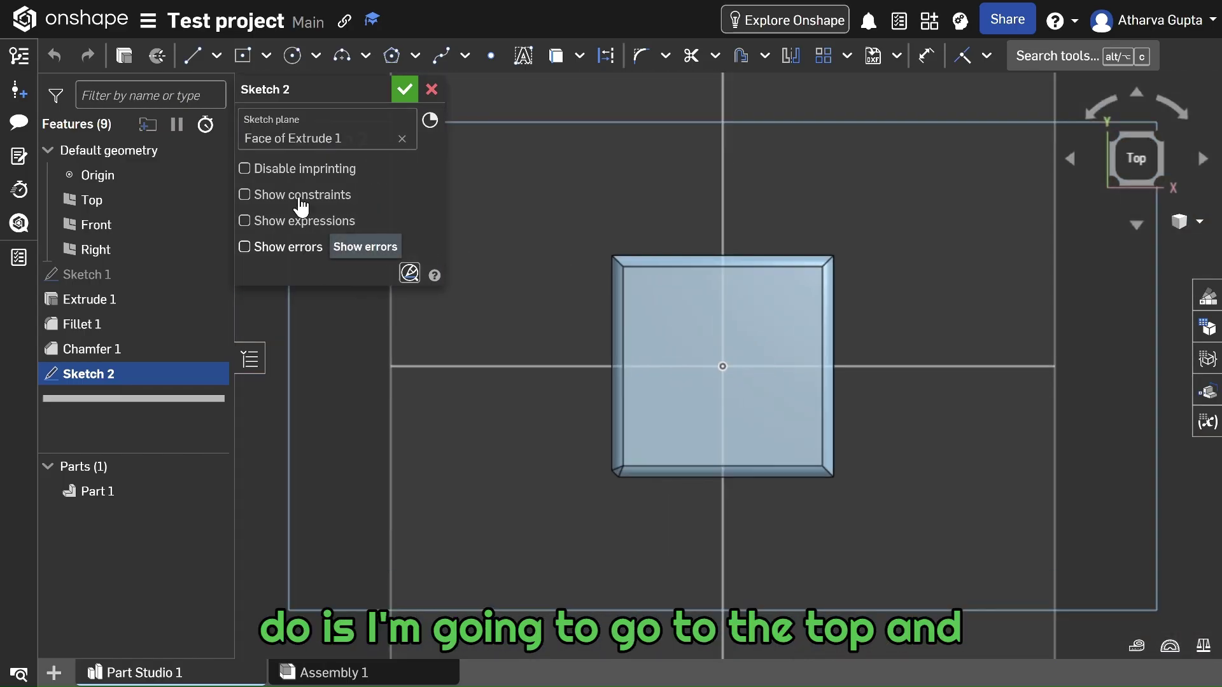
# Sketch a centre-point circle of 25 mm diameter at the origin on the top face and finish the sketch.
pyautogui.click(295, 61)
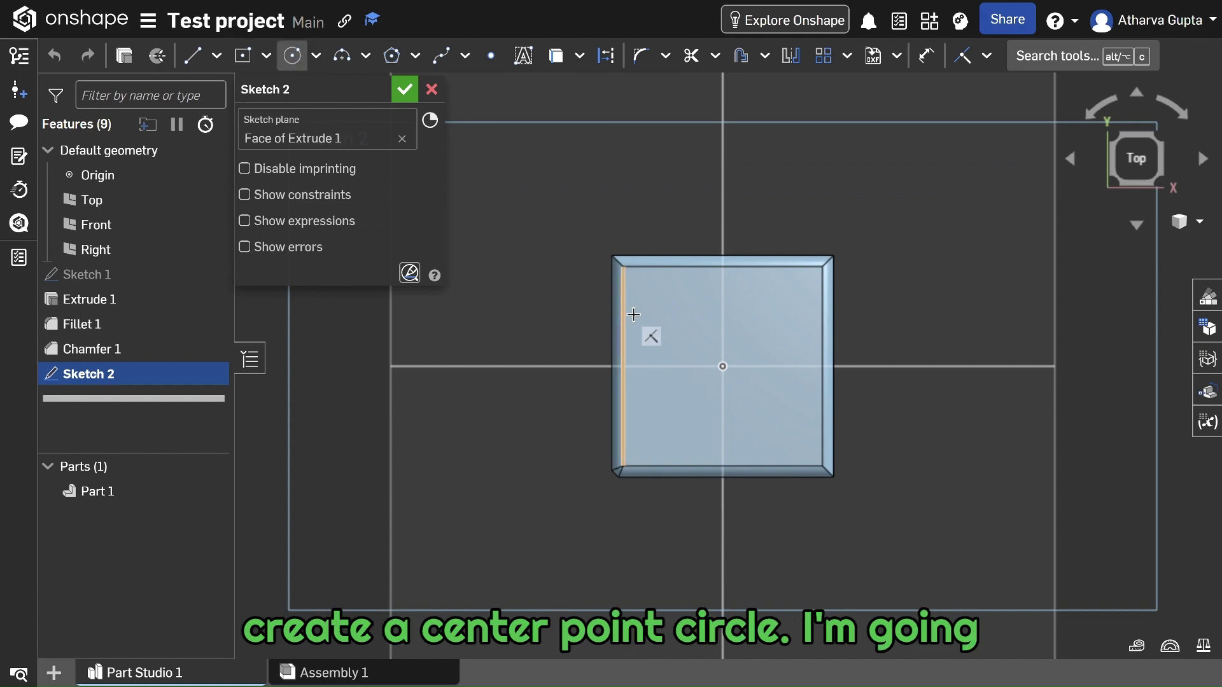
pyautogui.click(724, 369)
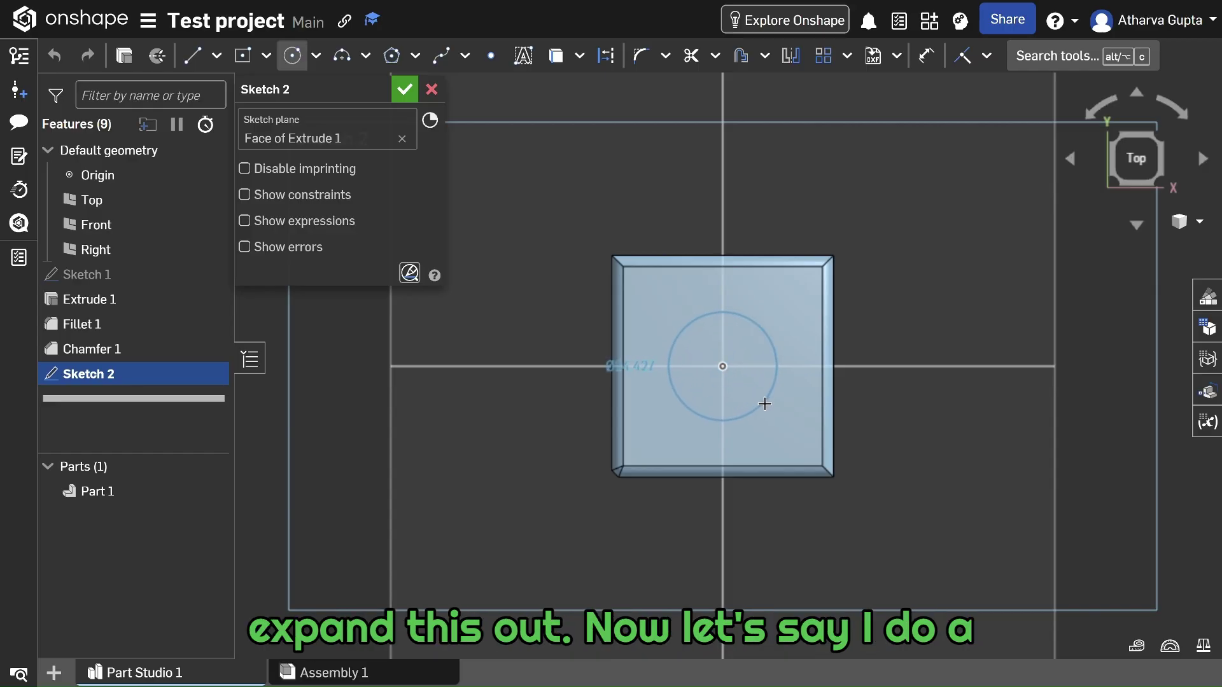
pyautogui.click(769, 407)
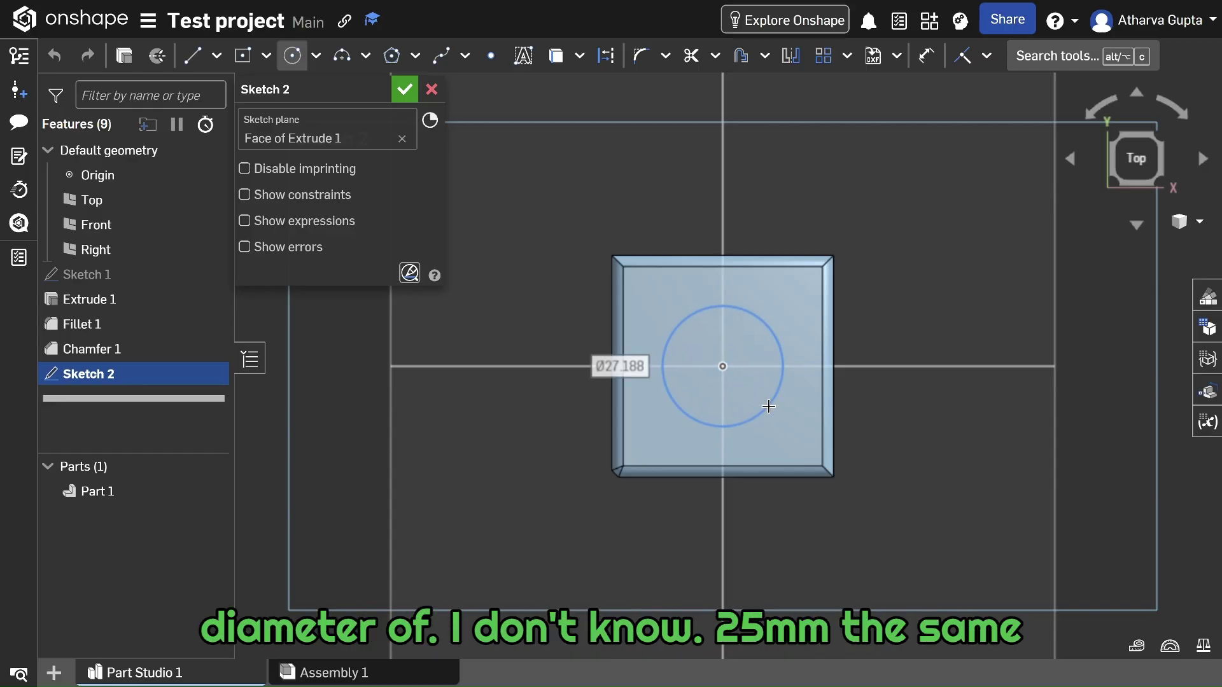
pyautogui.write('25')
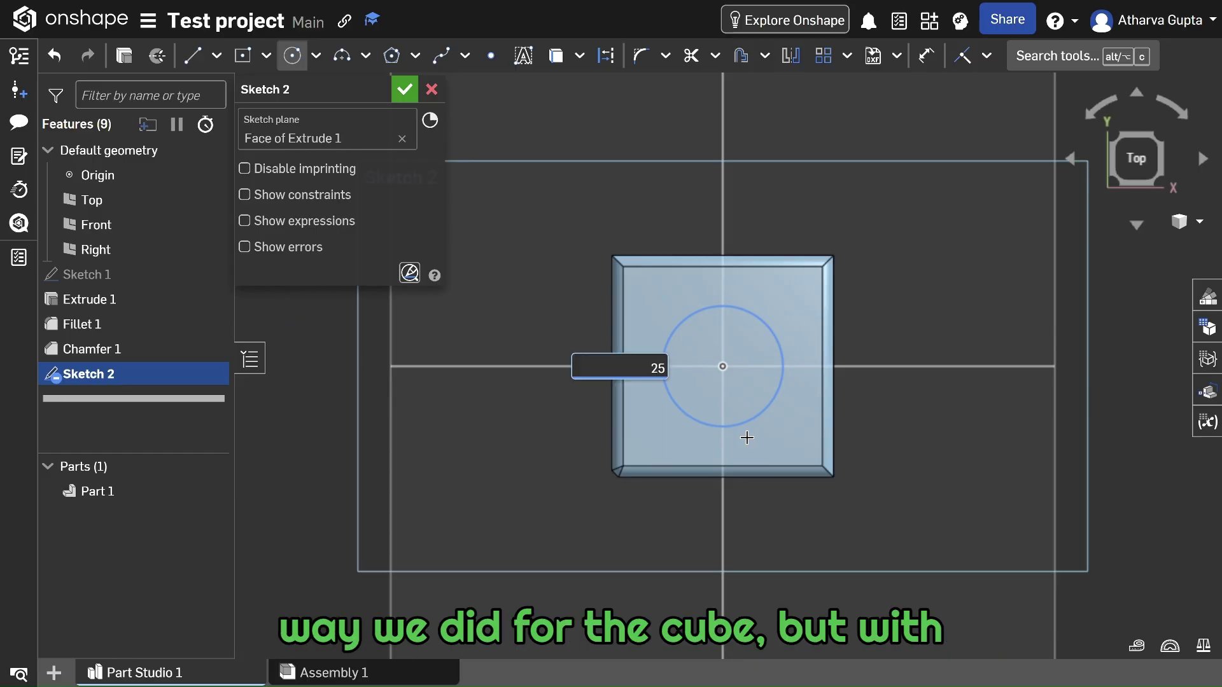
pyautogui.press('Return')
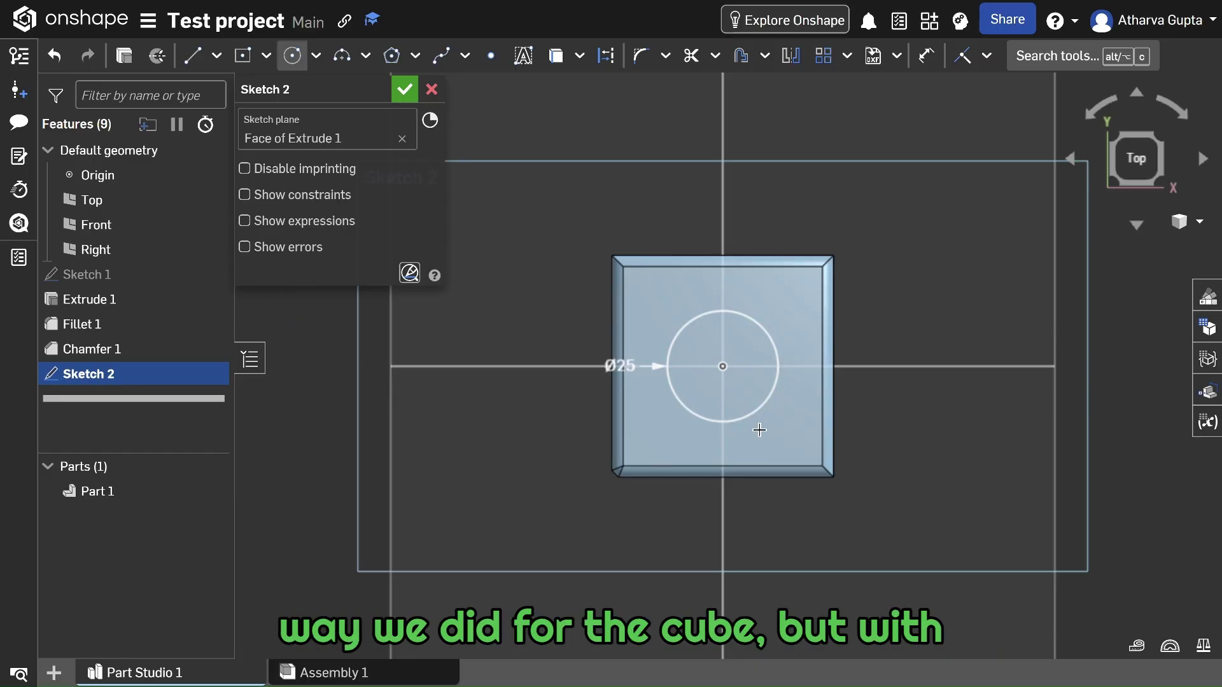
pyautogui.scroll(3, 794, 365)
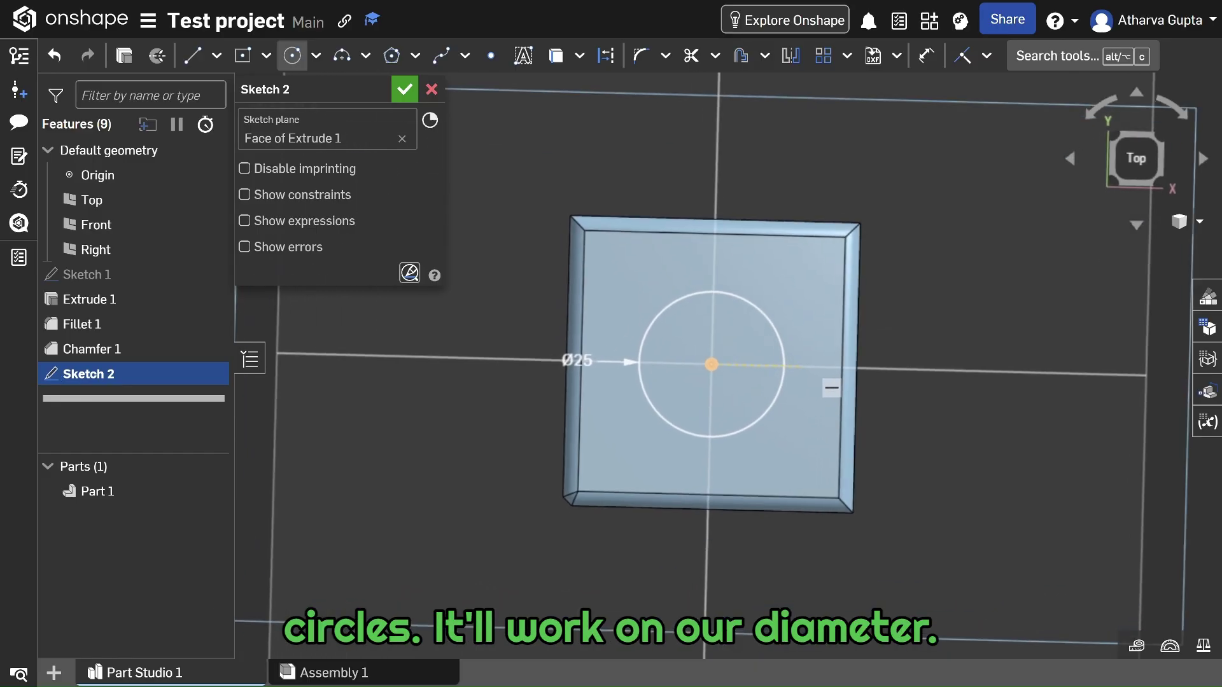
pyautogui.moveTo(801, 365); pyautogui.dragTo(852, 371, button='middle')
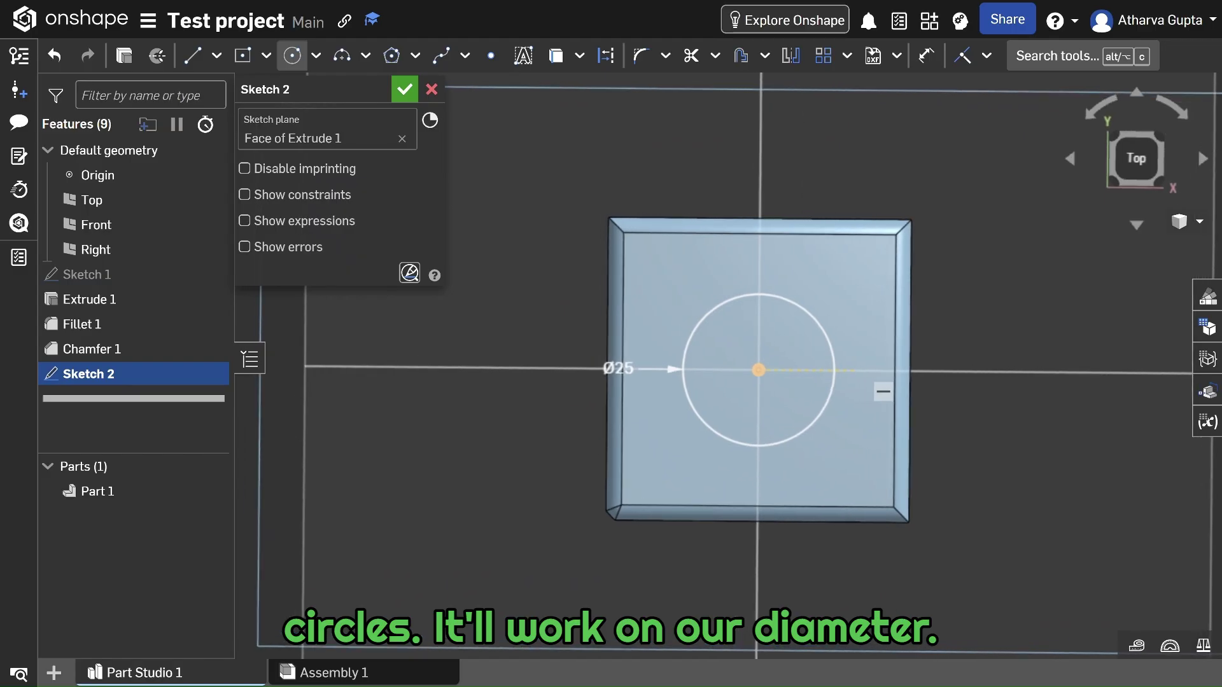
pyautogui.click(404, 90)
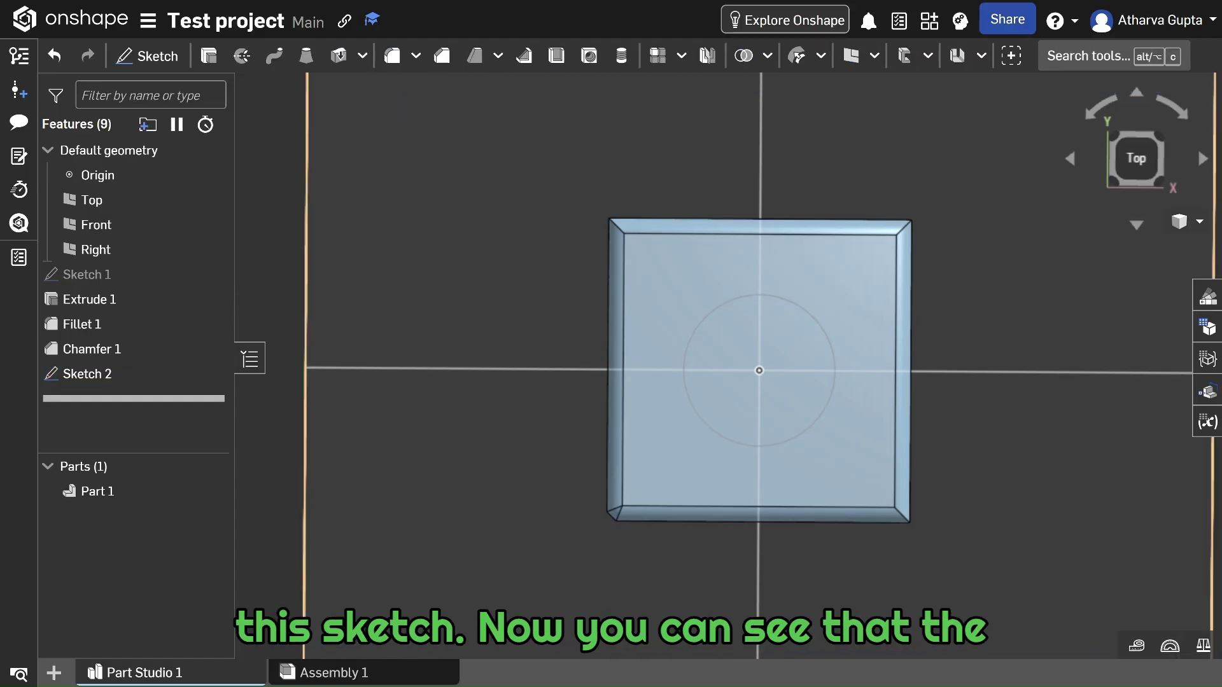
# Start an extrude of the circle on the cube's top face and set it to remove material.
pyautogui.moveTo(414, 224); pyautogui.dragTo(417, 112, button='right')
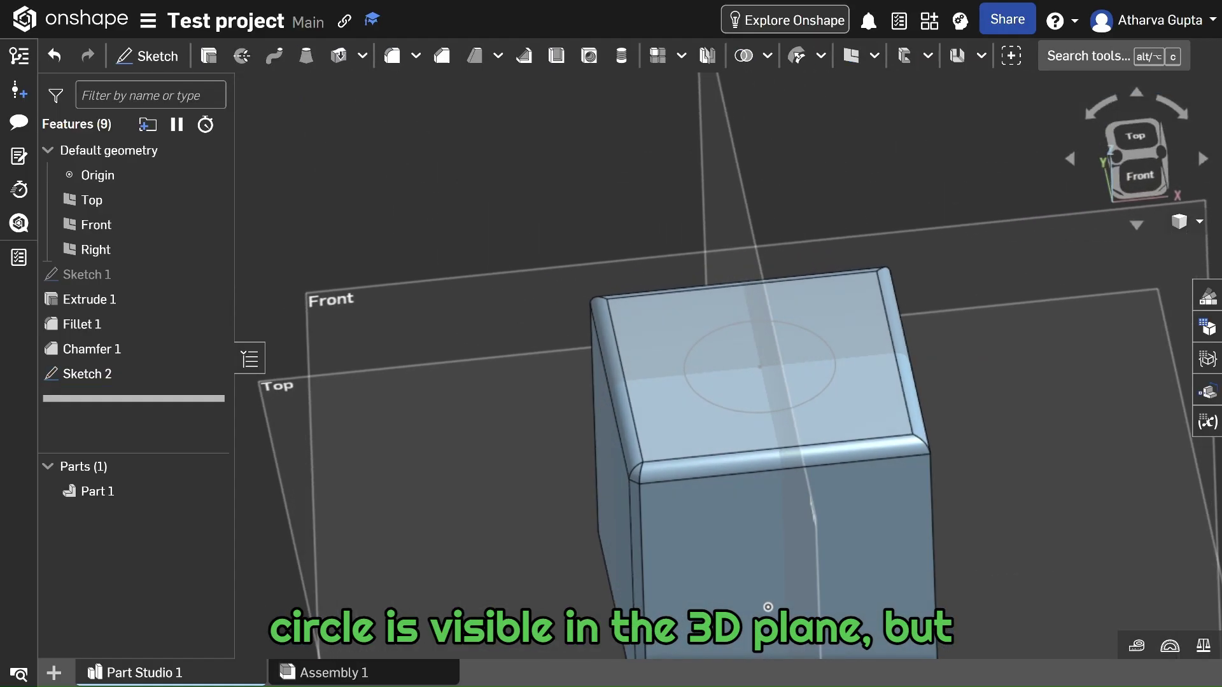
pyautogui.moveTo(767, 606)
pyautogui.mouseDown(button='right')
pyautogui.moveTo(748, 630)
pyautogui.moveTo(774, 605)
pyautogui.mouseUp(button='right')
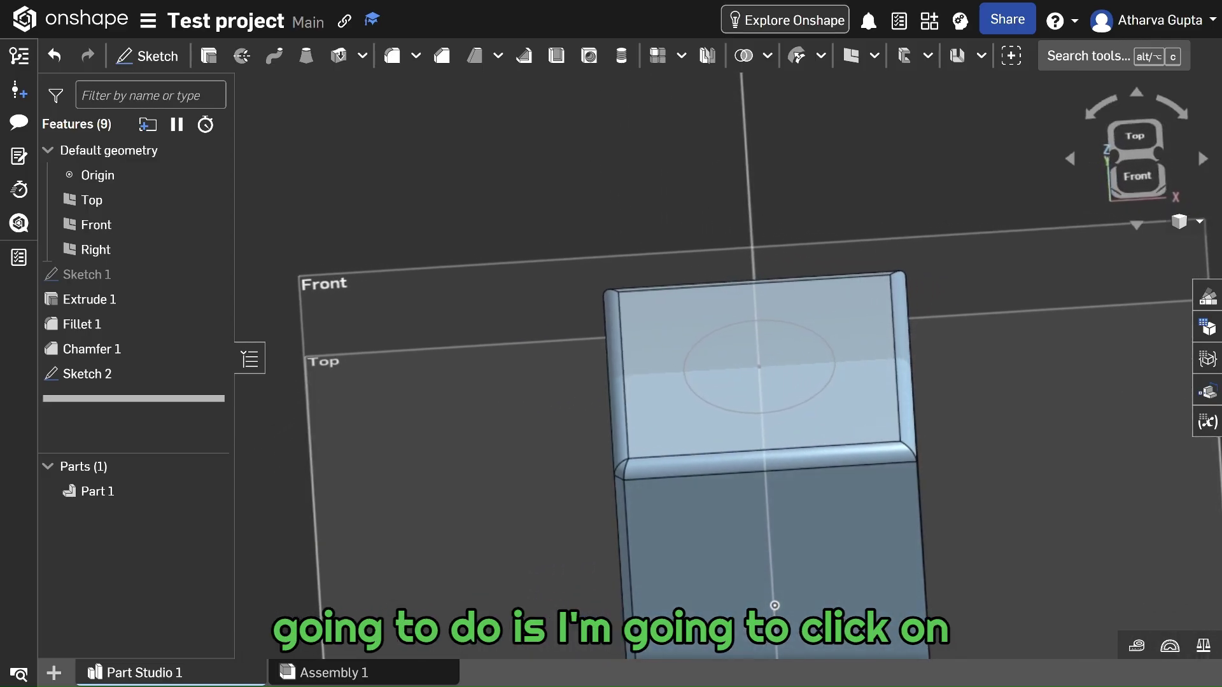
pyautogui.moveTo(361, 134); pyautogui.dragTo(360, 157, button='right')
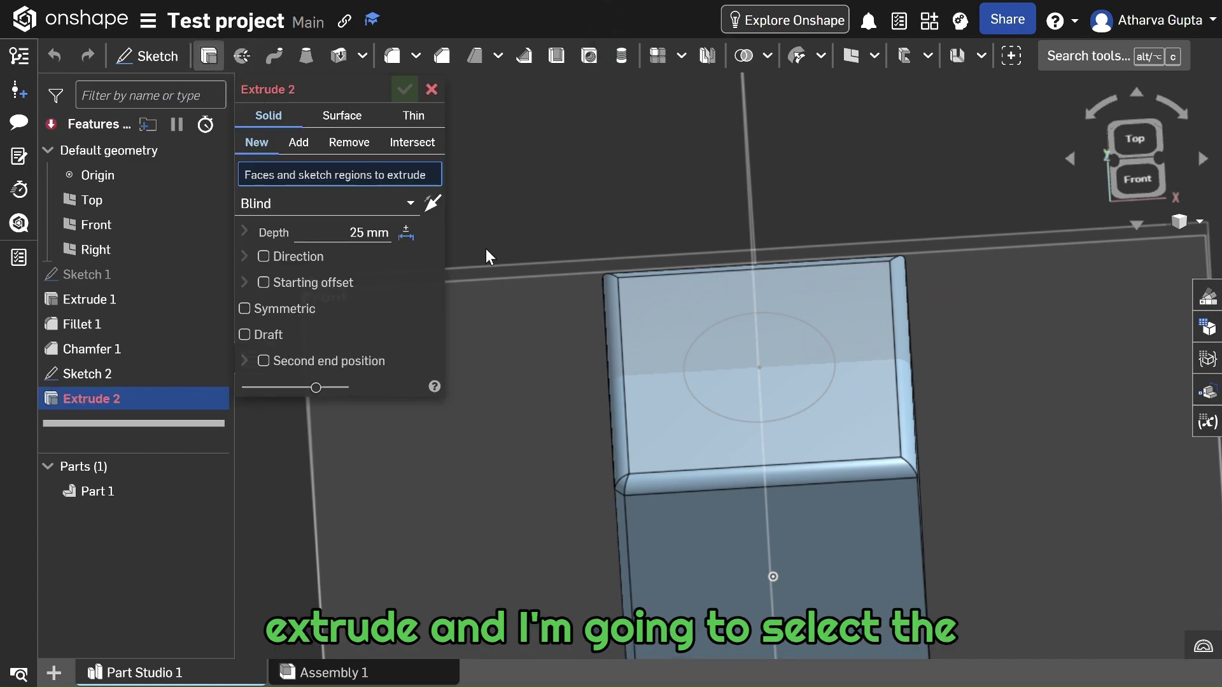
pyautogui.click(711, 381)
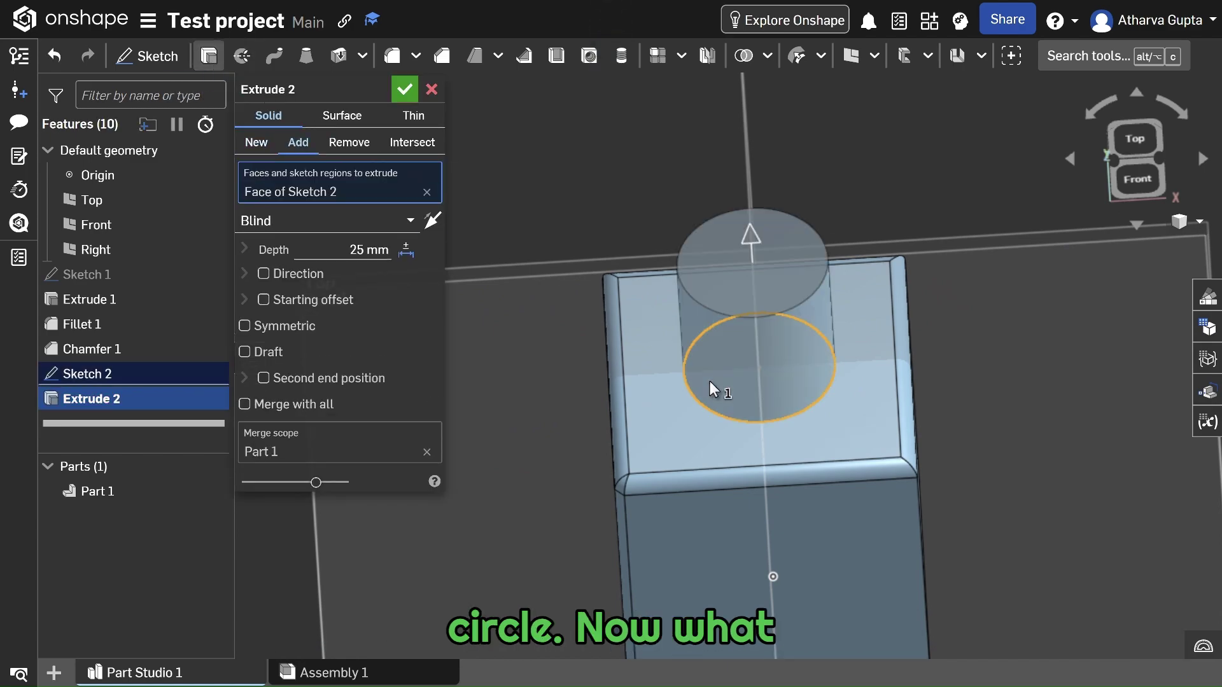
pyautogui.scroll(-2, 891, 331)
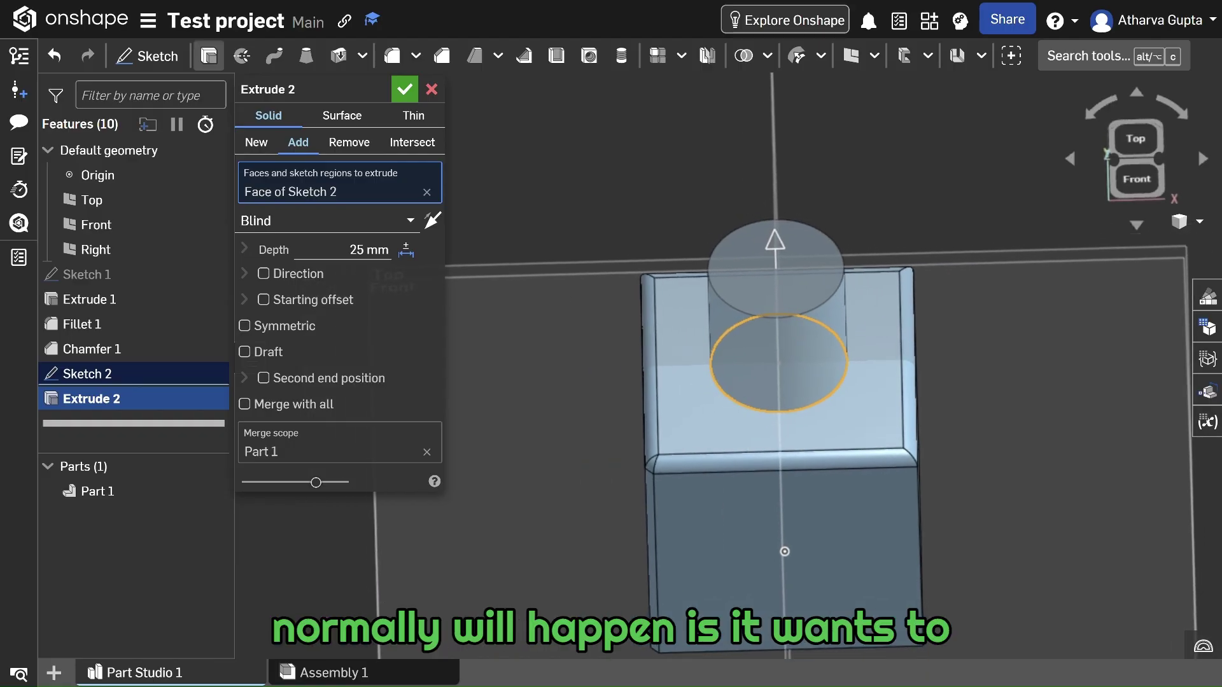
pyautogui.moveTo(891, 331); pyautogui.dragTo(974, 260, button='right')
pyautogui.moveTo(882, 395); pyautogui.dragTo(748, 402, button='right')
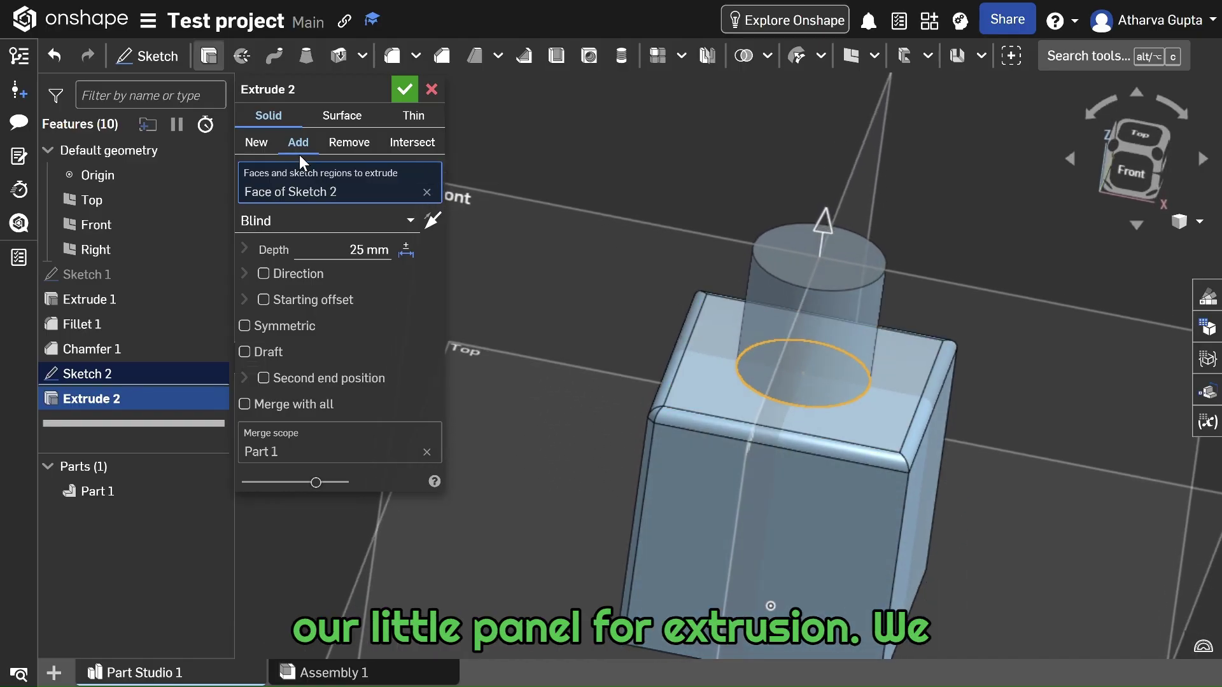
pyautogui.click(344, 148)
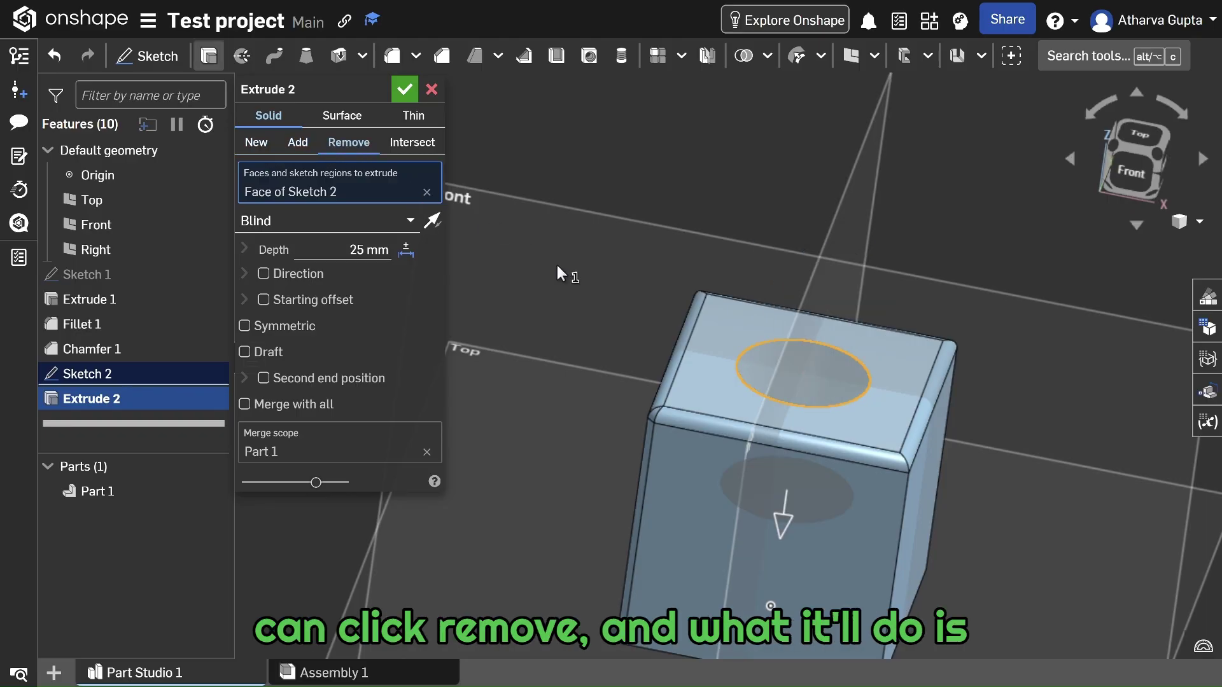
pyautogui.moveTo(590, 285); pyautogui.dragTo(602, 316, button='right')
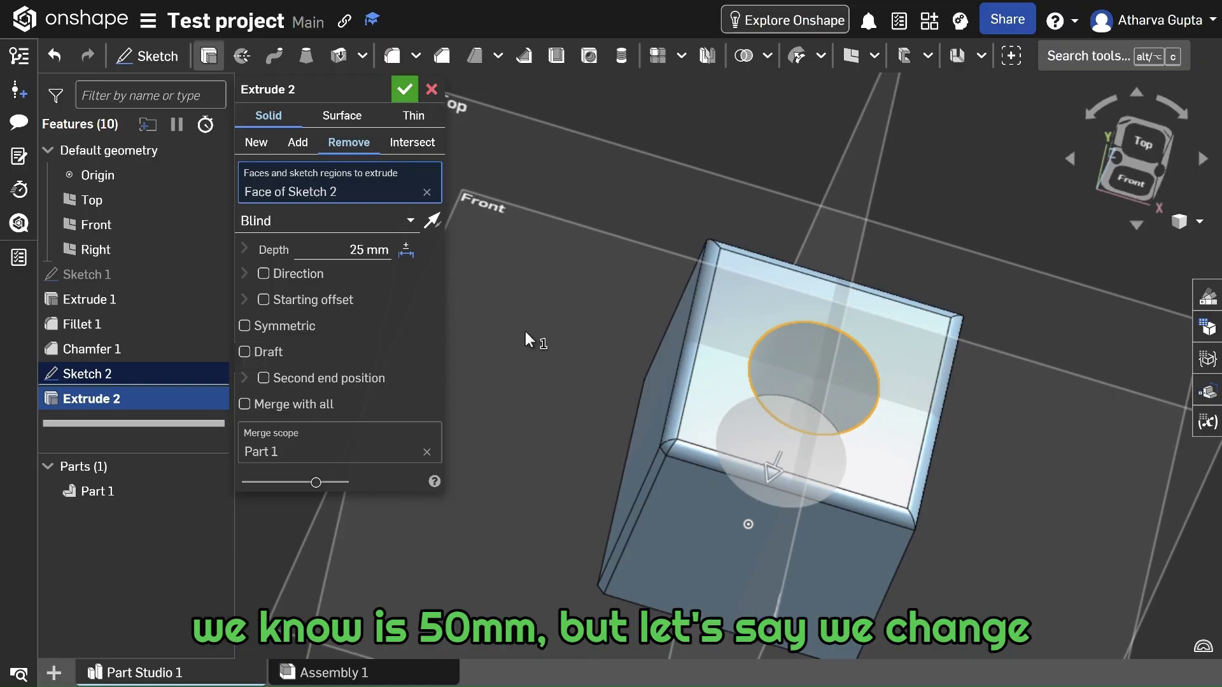
pyautogui.moveTo(536, 337); pyautogui.dragTo(529, 301, button='right')
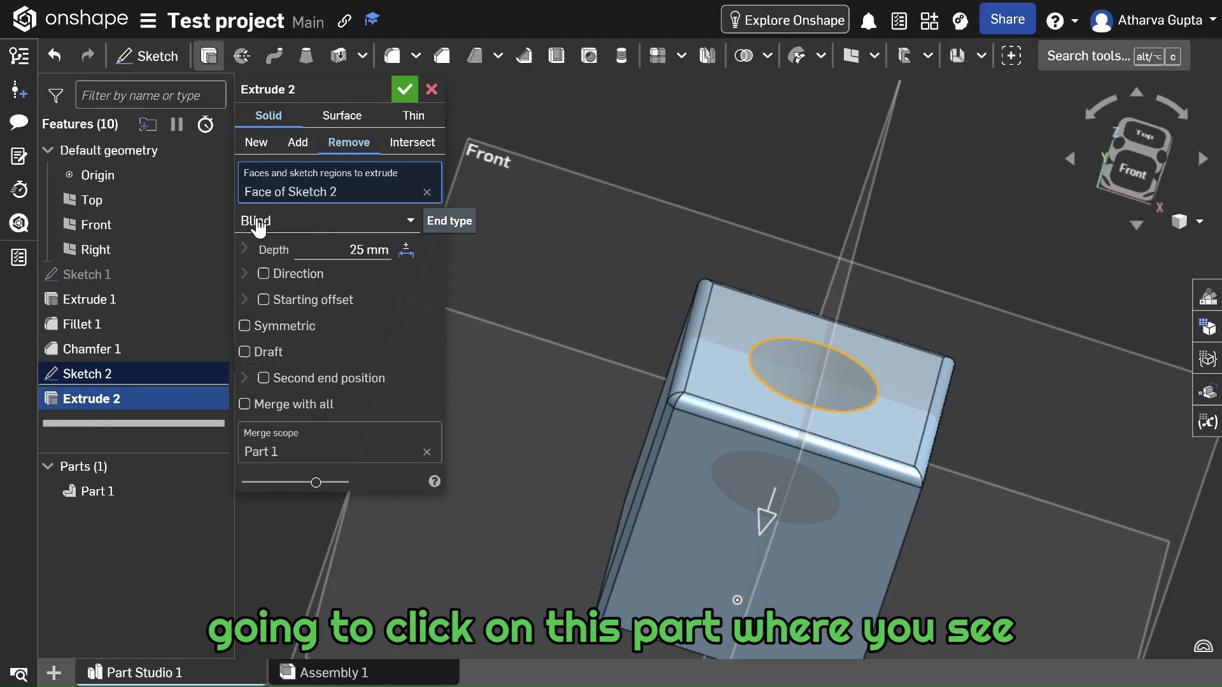
# End the circular cut up to the cube's bottom face and finish the extrude.
pyautogui.click(412, 223)
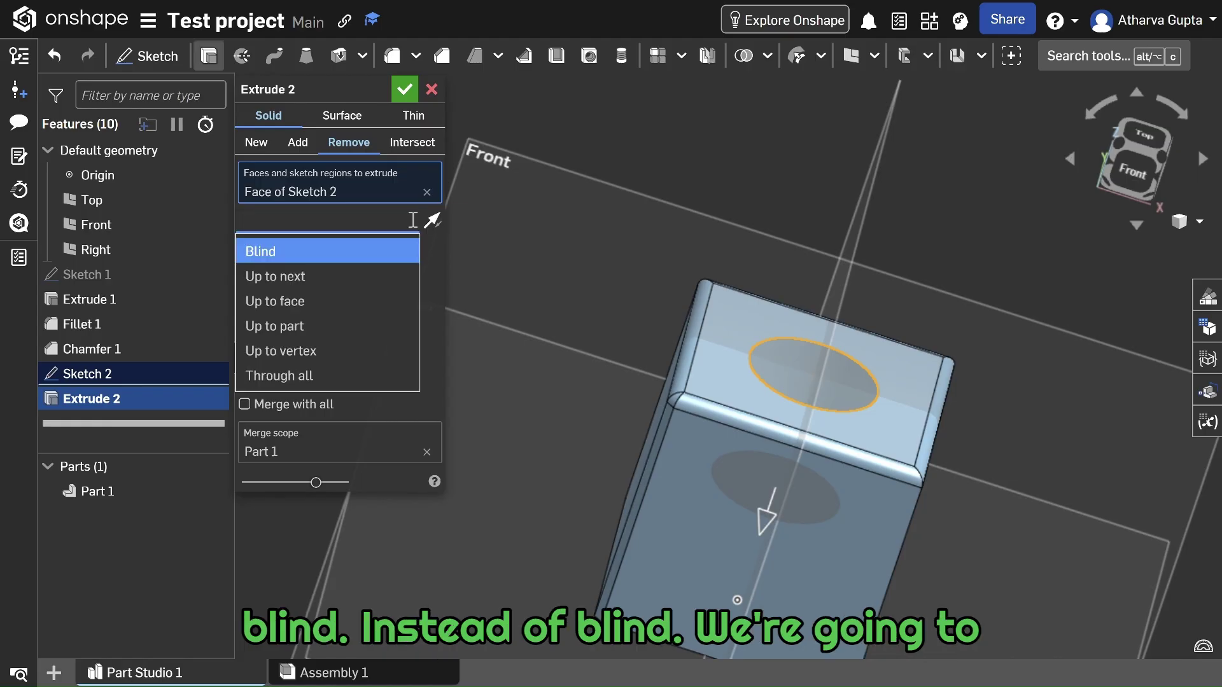
pyautogui.click(335, 301)
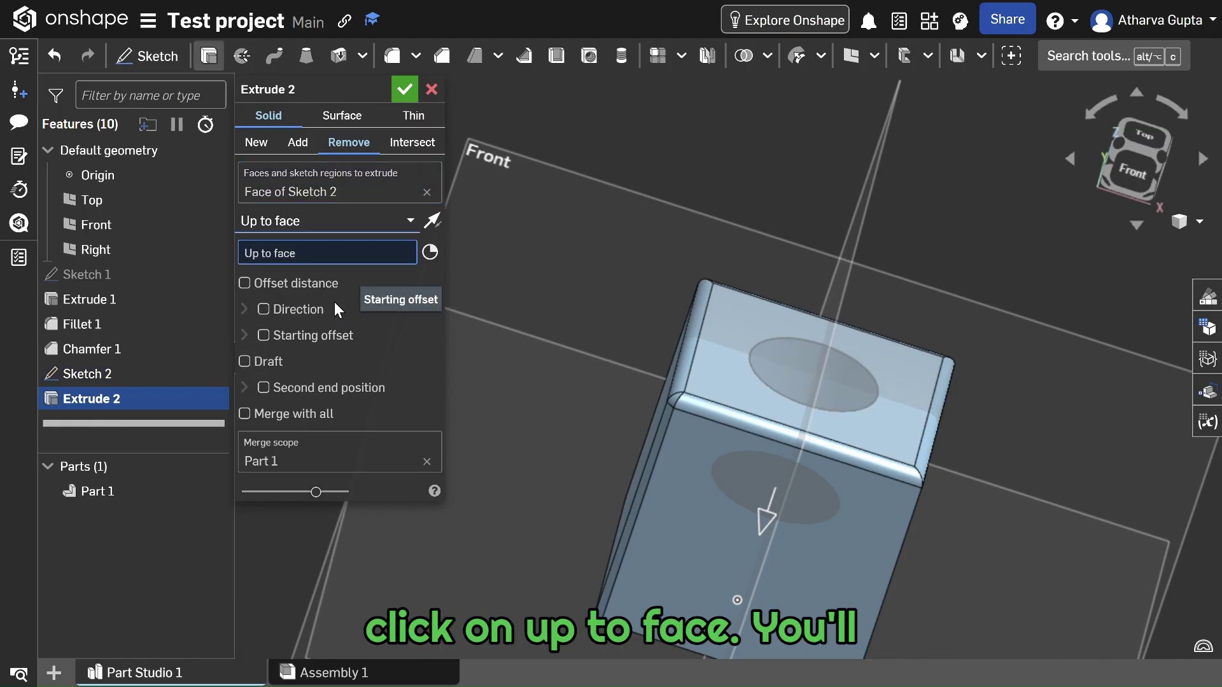
pyautogui.moveTo(586, 288); pyautogui.dragTo(533, 198, button='right')
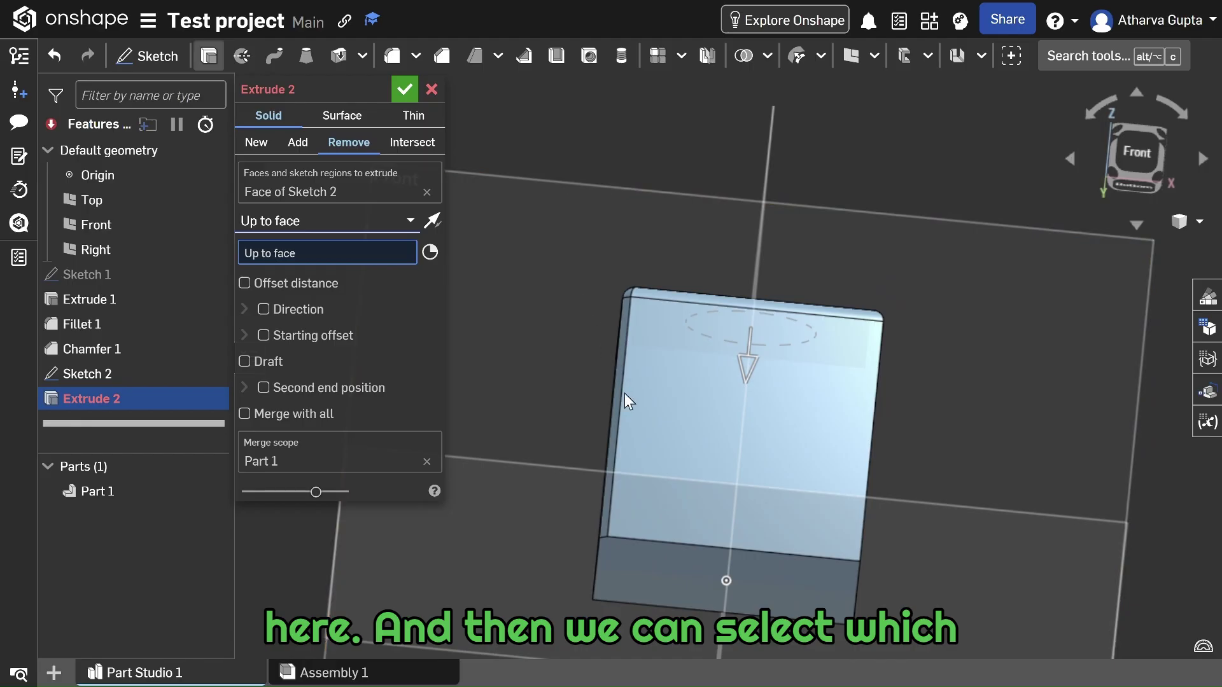
pyautogui.click(655, 563)
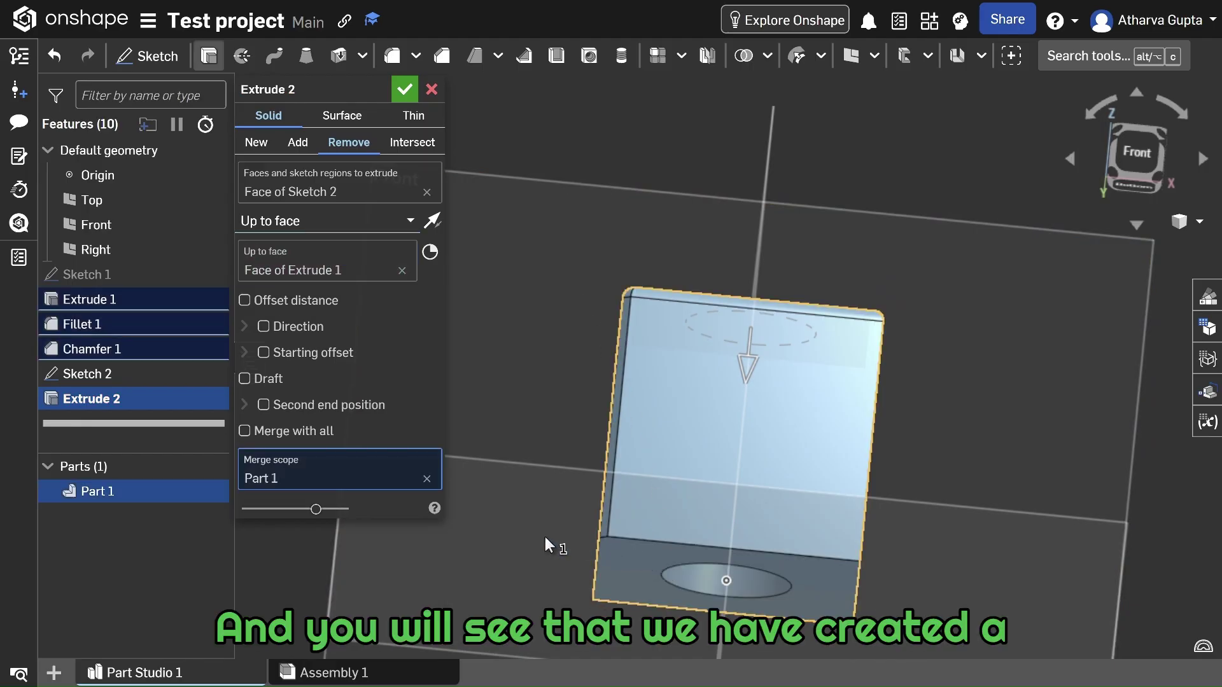
pyautogui.moveTo(545, 538); pyautogui.dragTo(523, 584, button='right')
pyautogui.click(395, 85)
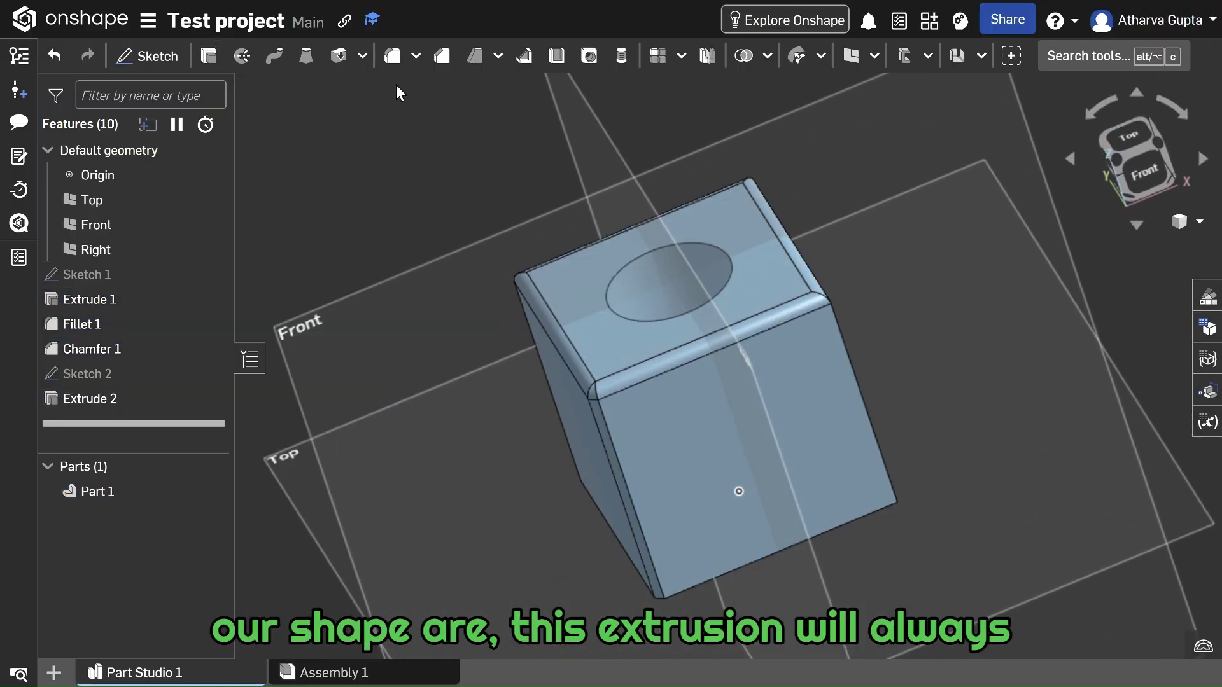
# Set the depth of the cube's base extrude to 100 mm and apply the change.
pyautogui.moveTo(422, 321); pyautogui.dragTo(465, 299, button='right')
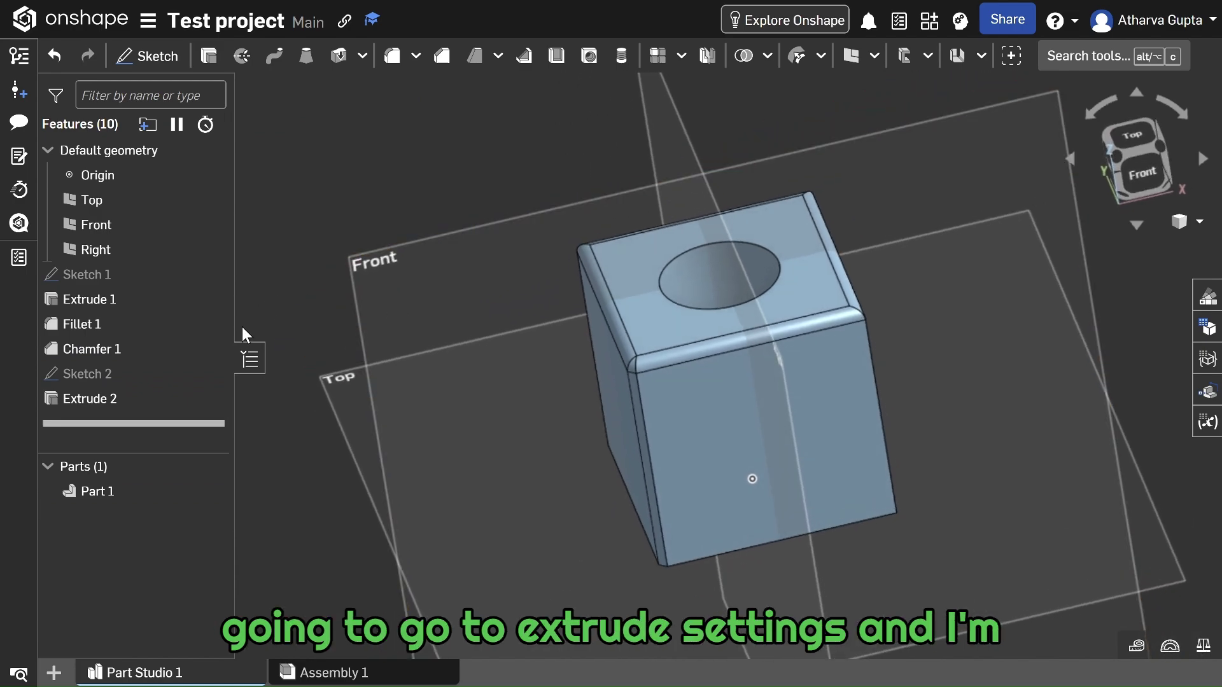
pyautogui.rightClick(78, 305)
pyautogui.click(144, 348)
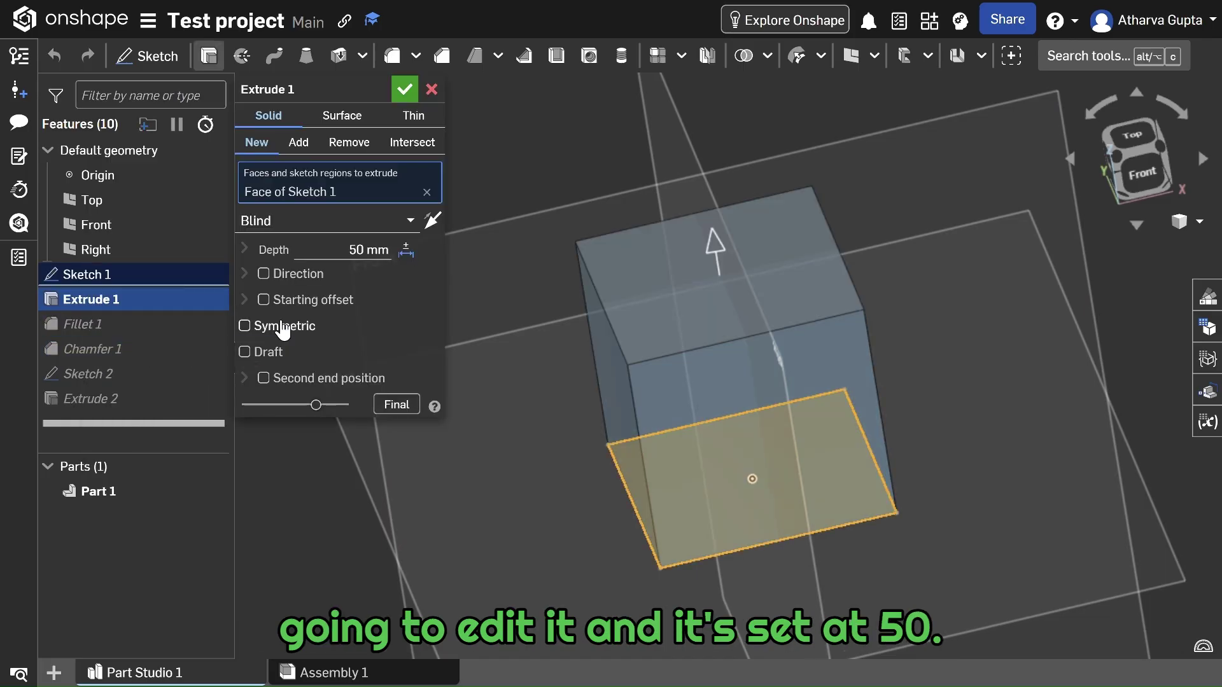
pyautogui.click(358, 248)
pyautogui.write('100')
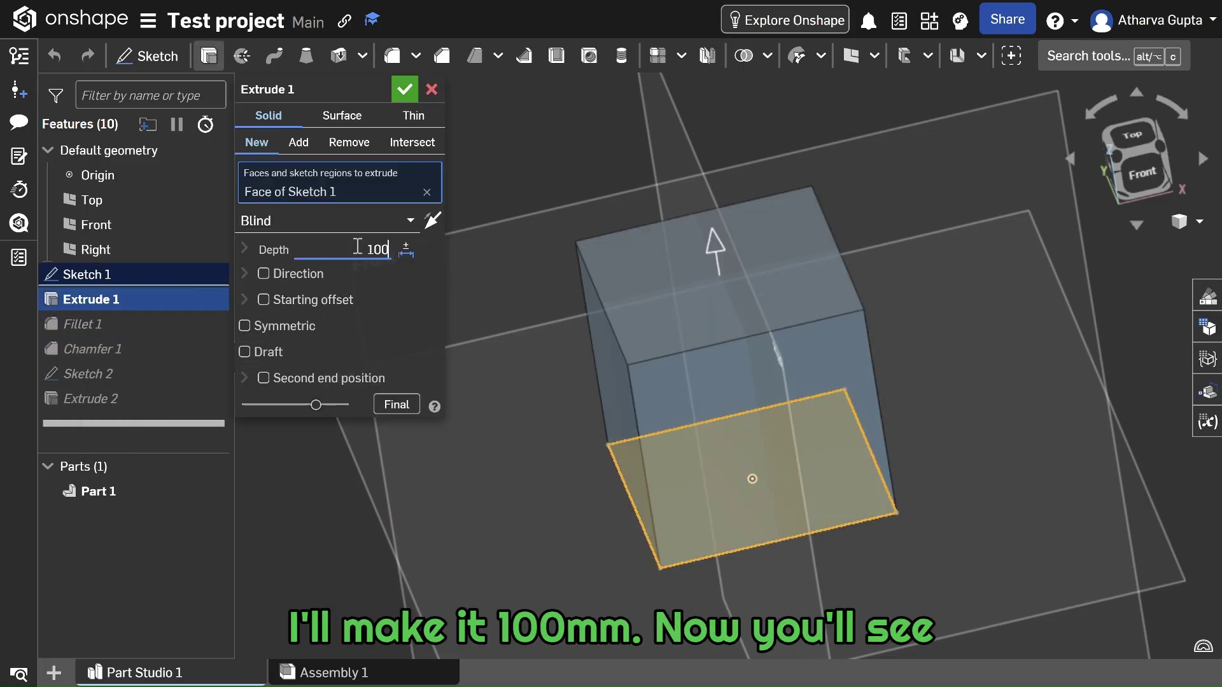
pyautogui.press('Return')
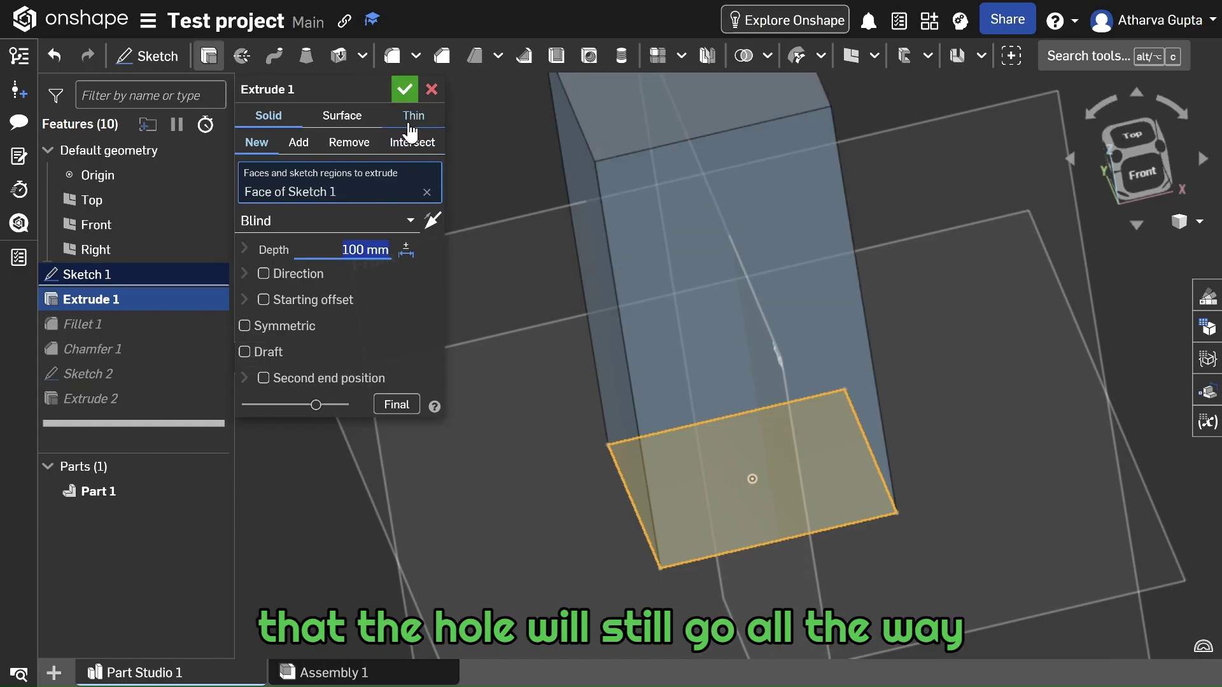
pyautogui.click(404, 91)
pyautogui.moveTo(592, 439); pyautogui.dragTo(616, 420, button='right')
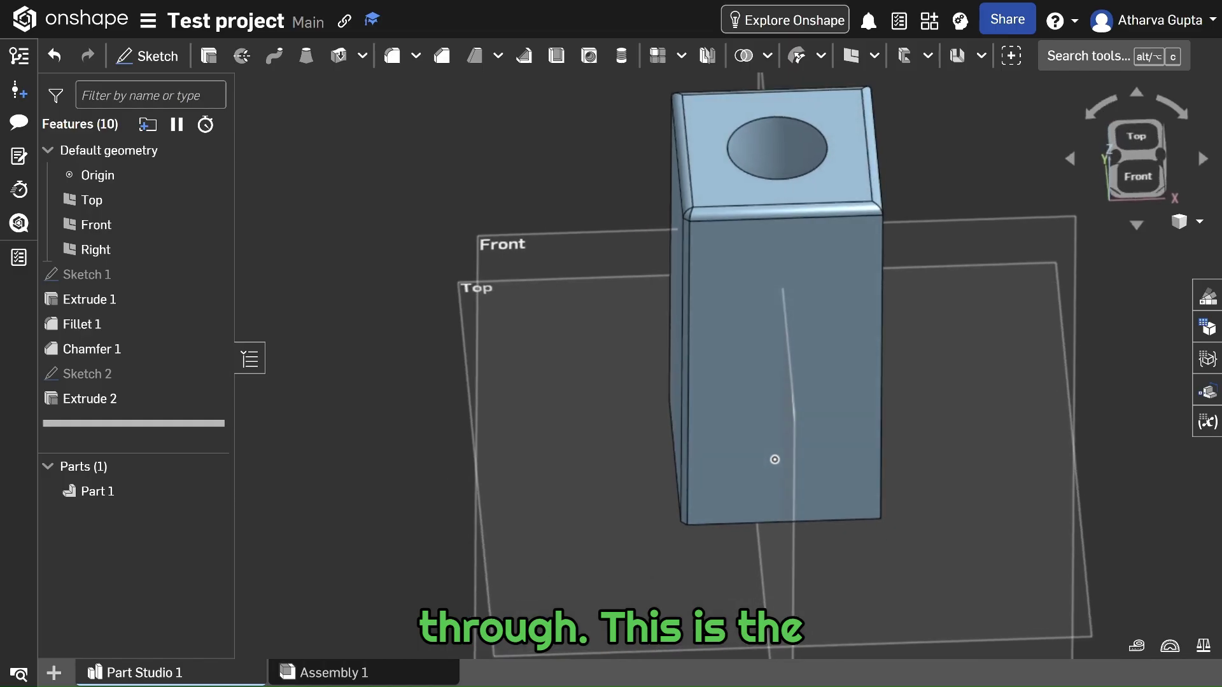
# Set the depth of the base extrude back to 50 mm and apply the change.
pyautogui.click(100, 297)
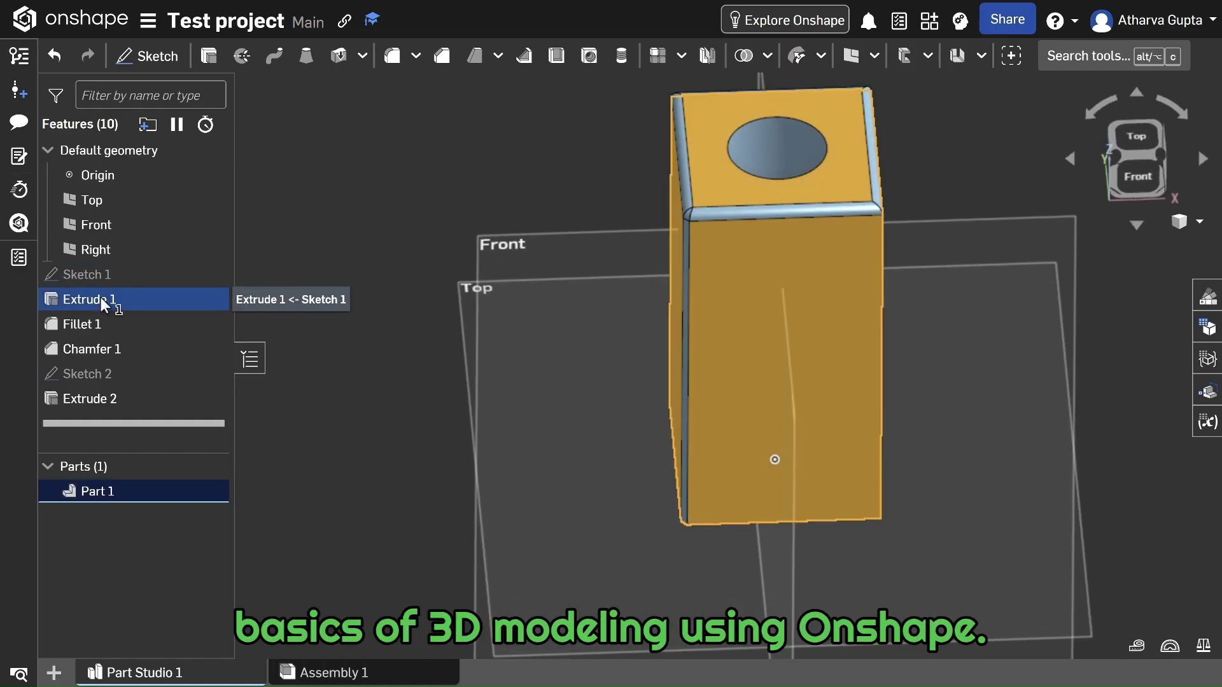
pyautogui.click(393, 383)
pyautogui.rightClick(149, 304)
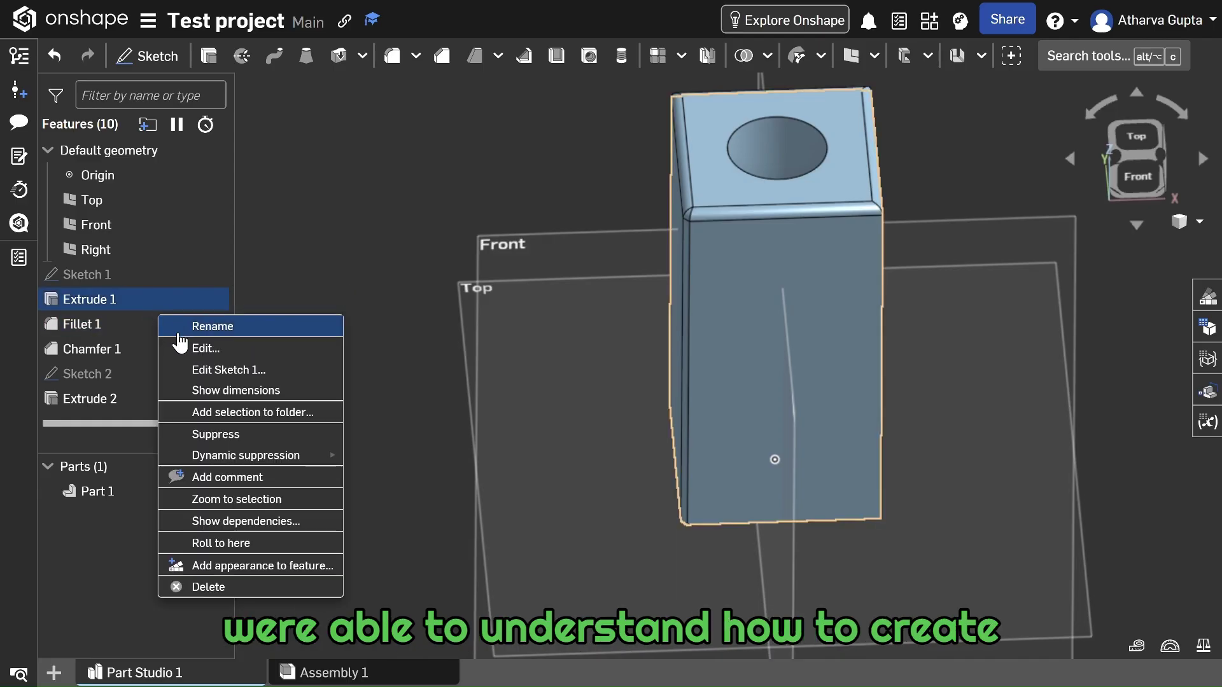
pyautogui.click(194, 349)
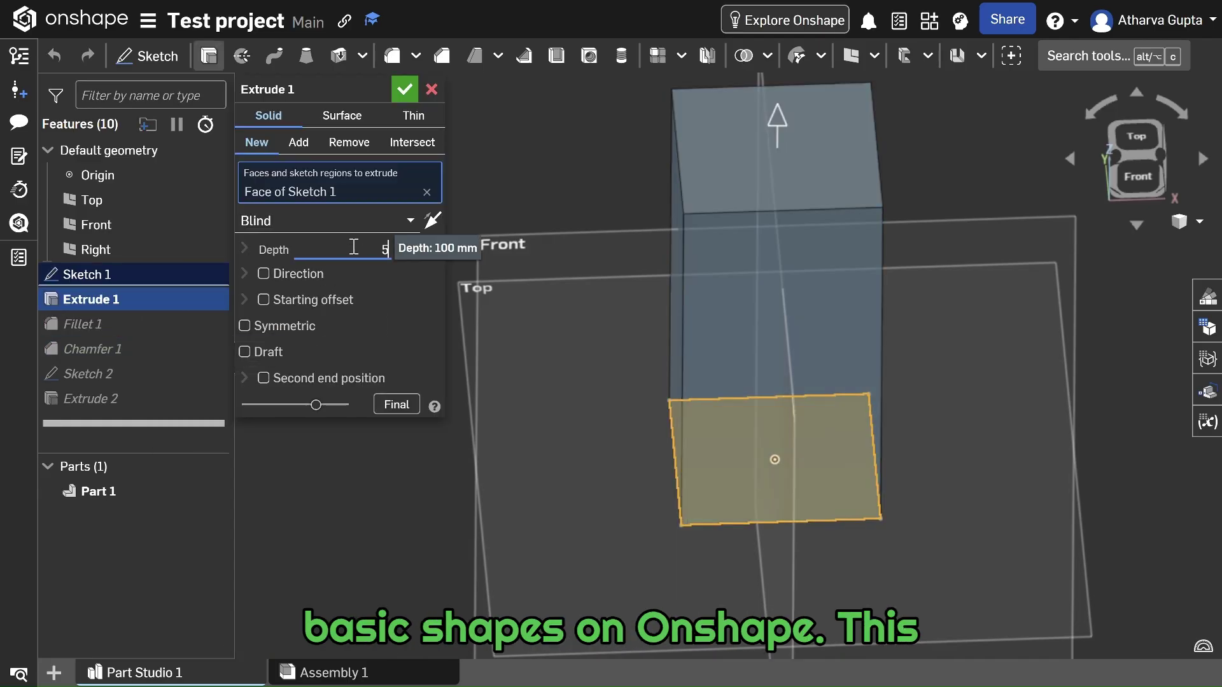
pyautogui.click(353, 249)
pyautogui.write('50')
pyautogui.click(403, 87)
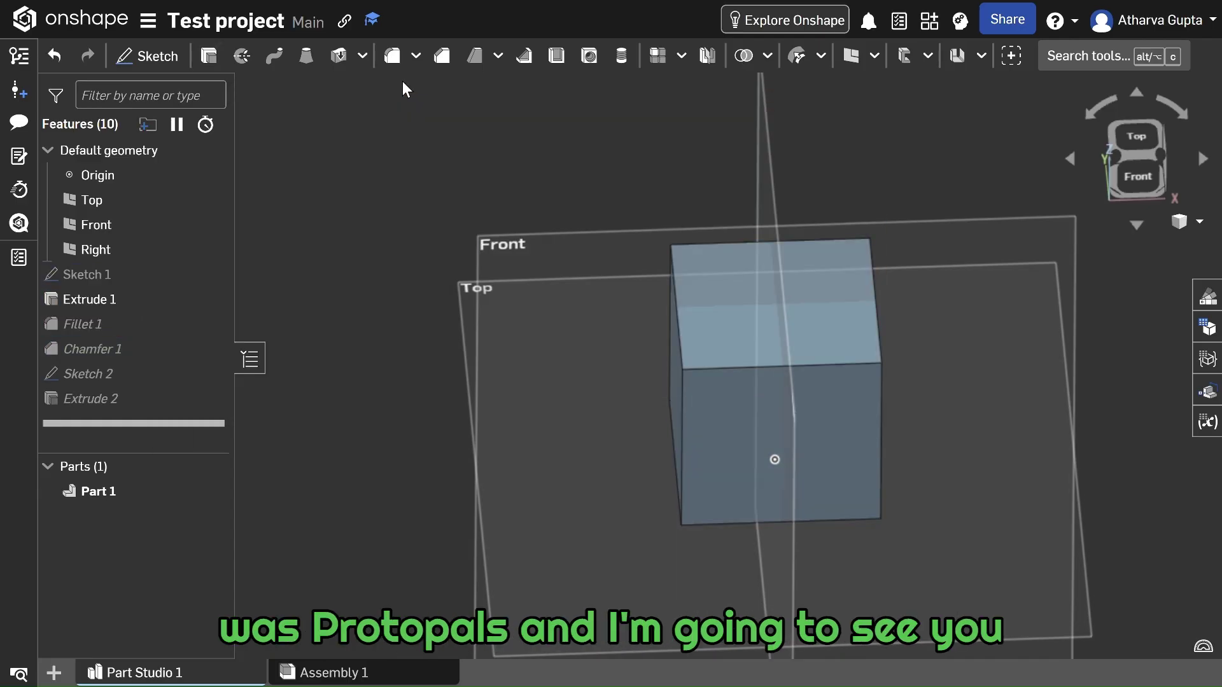